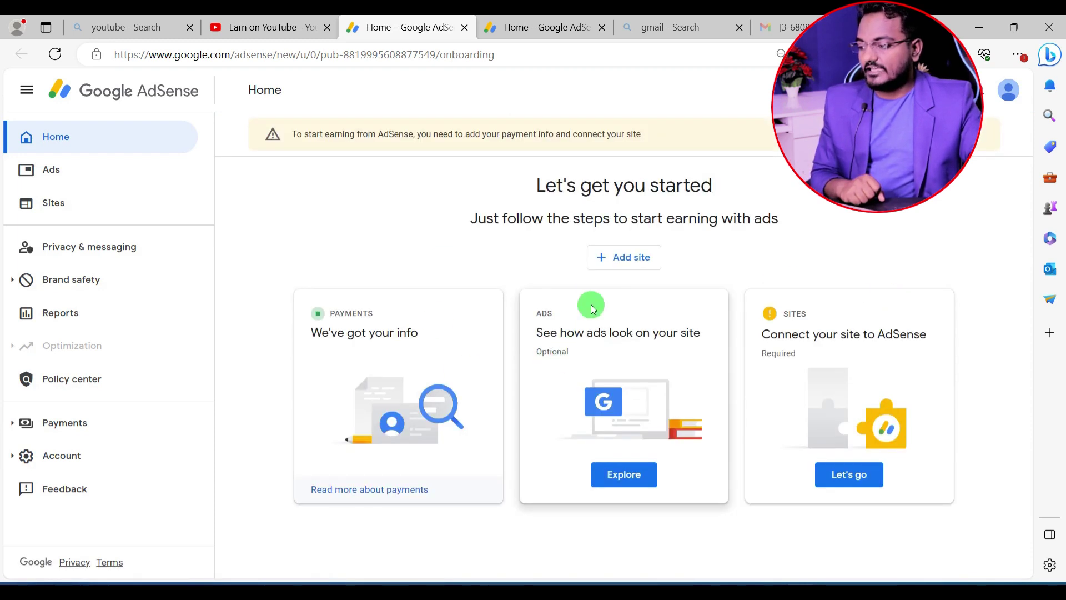
Check the Google AdSense setup status on the YouTube Studio Earn page, and return to the AdSense home page
left_click(272, 27)
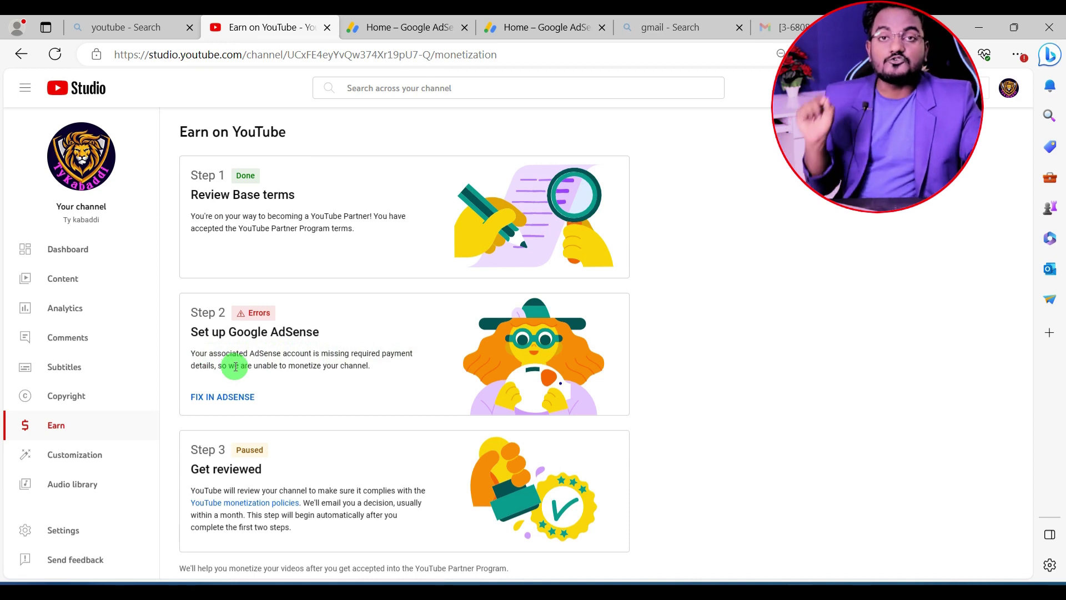
left_click(371, 26)
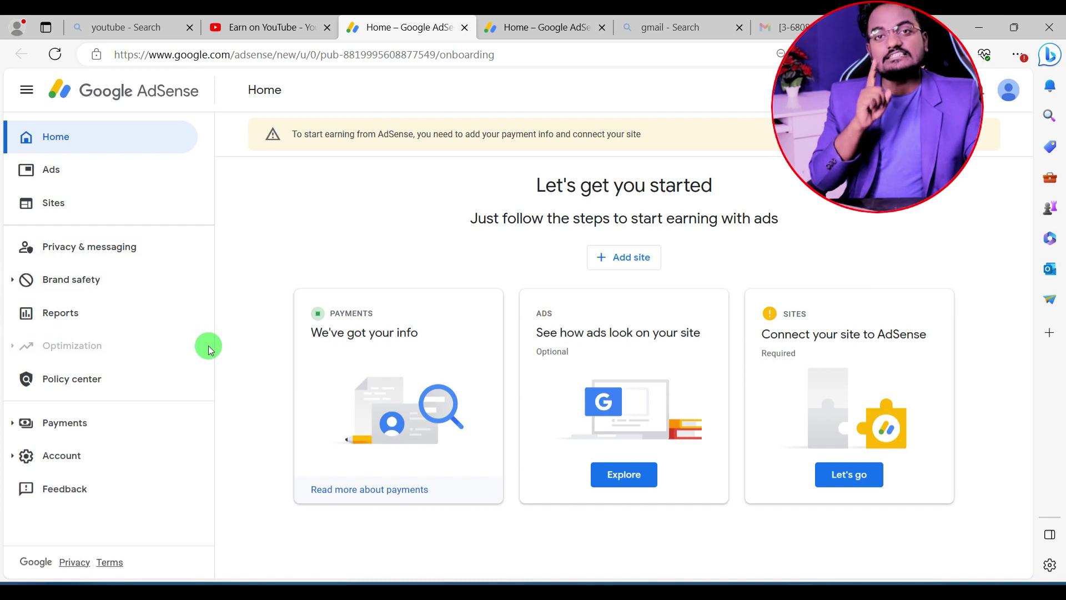
Open the AdSense account information settings and check the active products entry
left_click(67, 455)
left_click(77, 429)
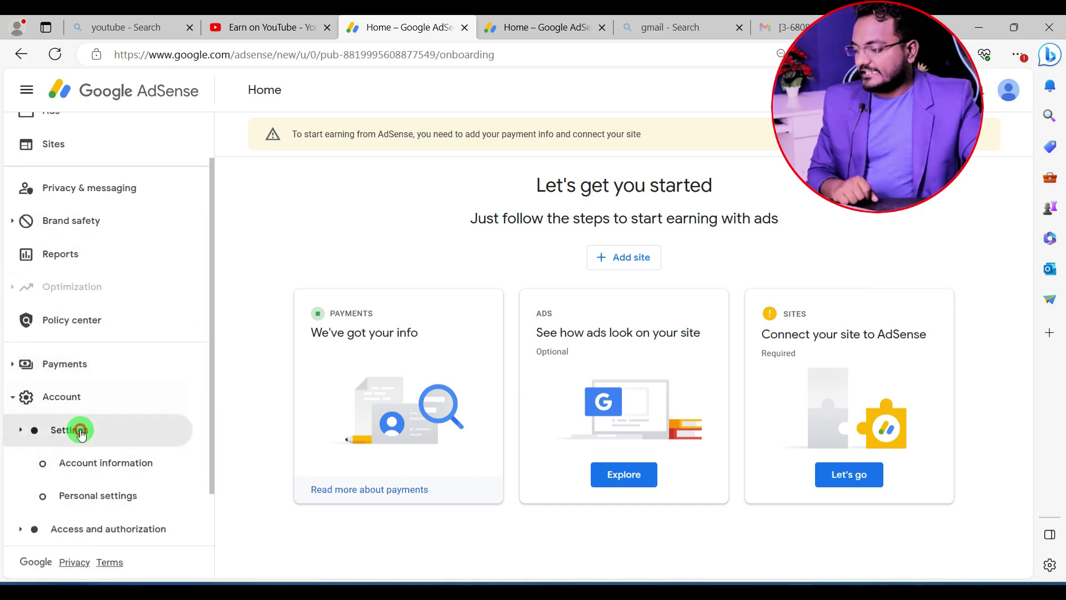
left_click(88, 463)
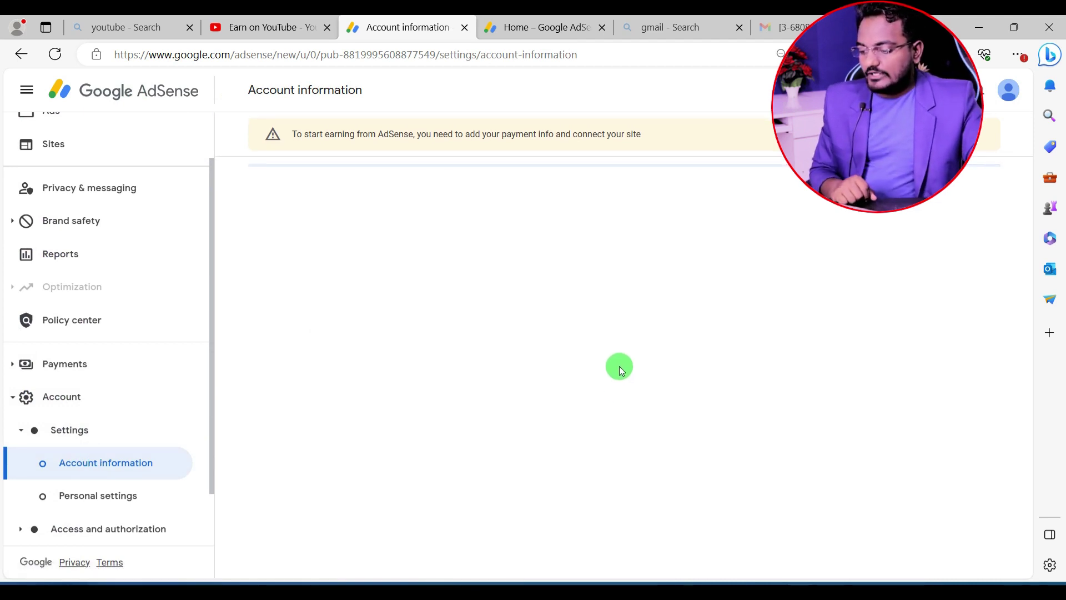
scroll(499, 383, "down", 1)
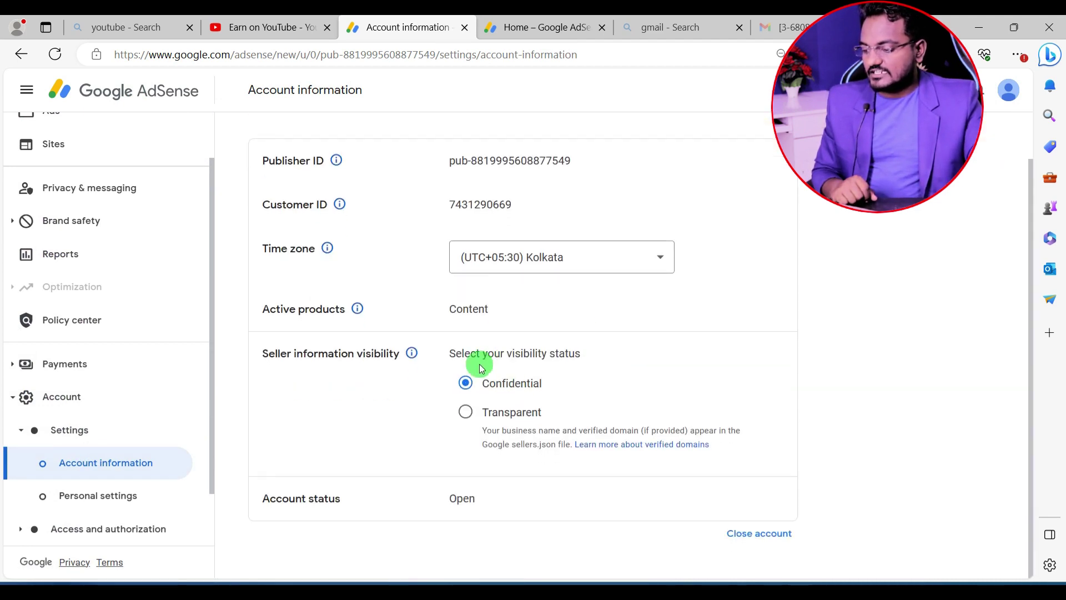
left_click_drag(257, 309, 372, 309)
left_click(439, 309)
left_click_drag(439, 309, 541, 314)
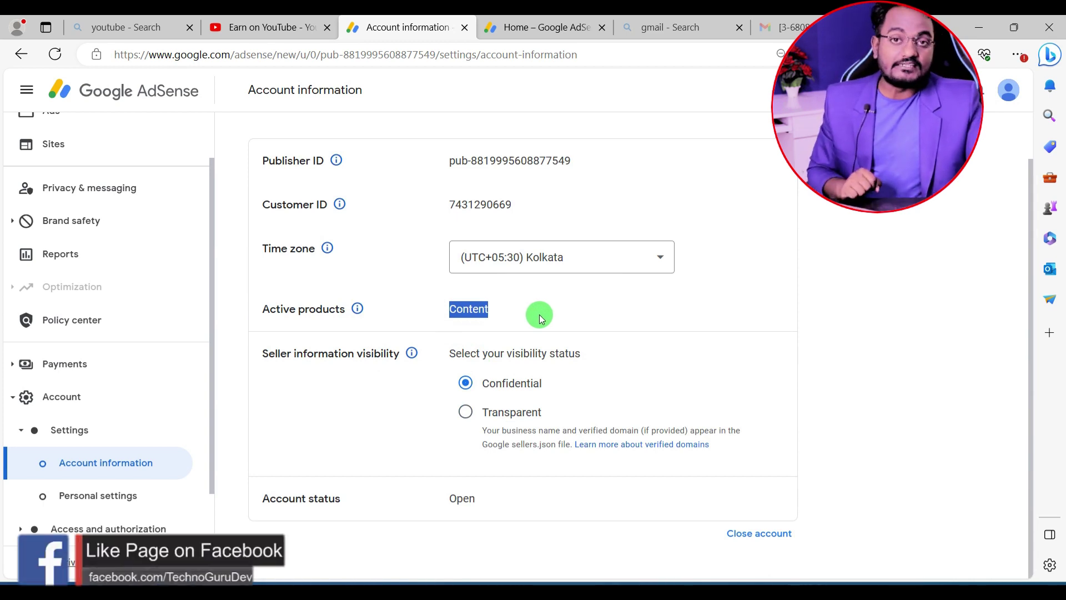
left_click(456, 303)
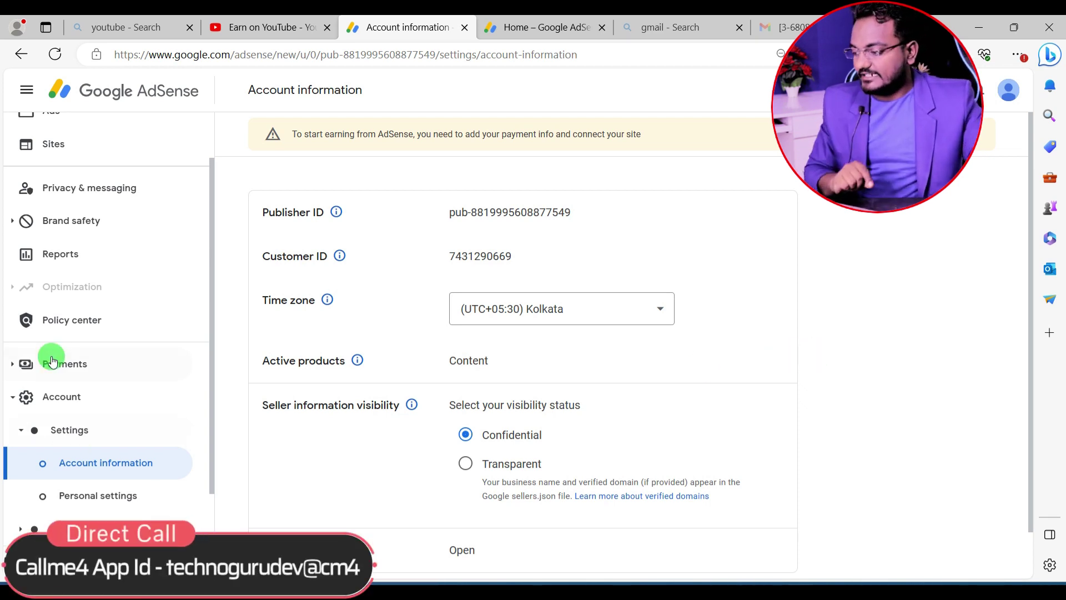
Open user management under the account's access and authorization settings, and review the existing admin user
scroll(77, 376, "down", 1)
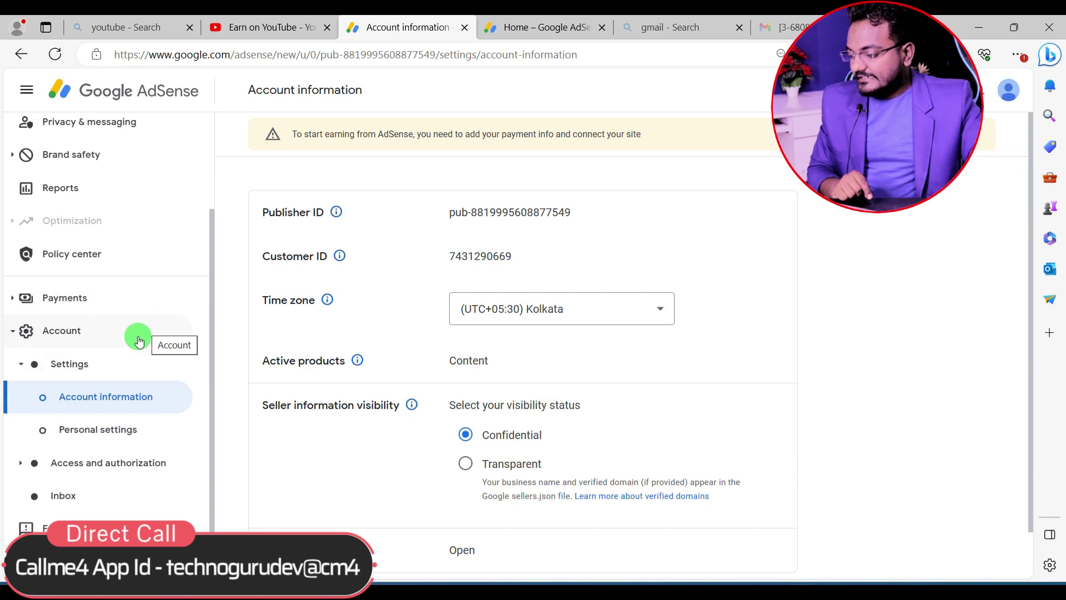
left_click(70, 470)
scroll(118, 461, "down", 1)
left_click(100, 434)
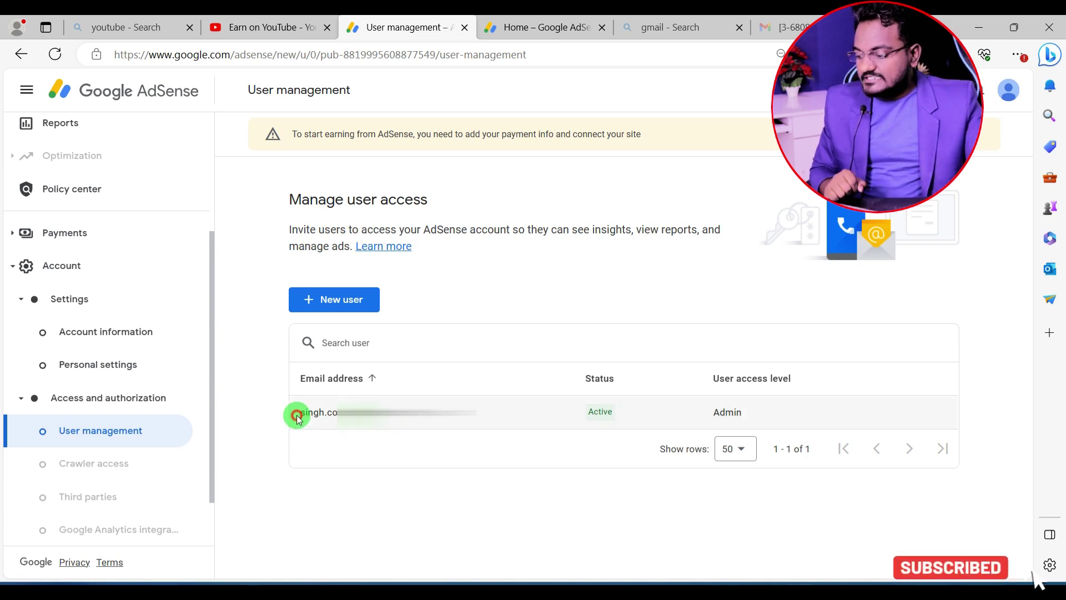
left_click_drag(294, 414, 475, 416)
left_click(433, 514)
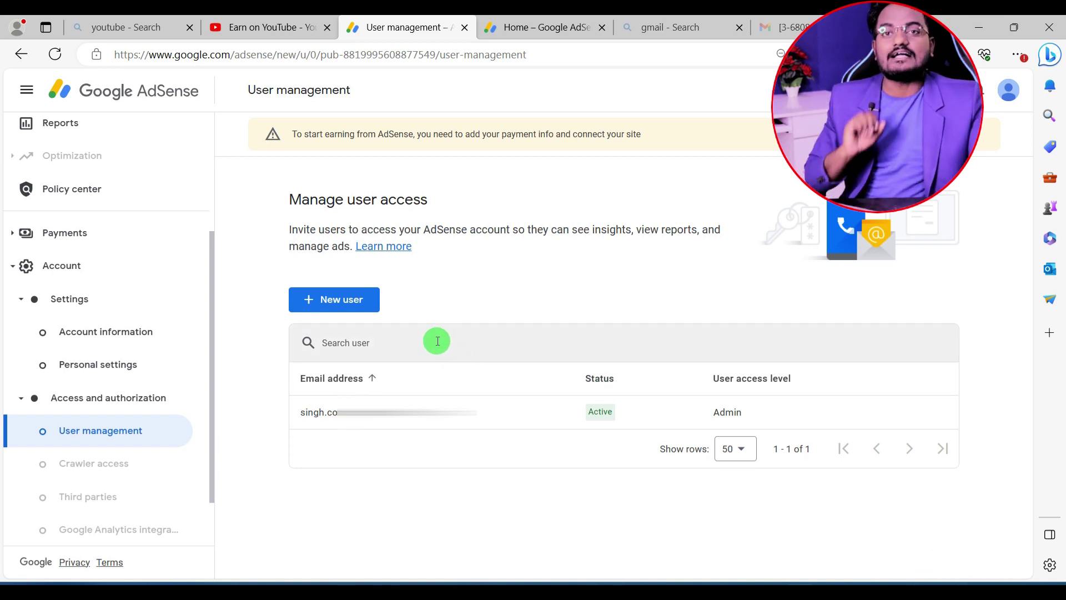
Start a new user invitation and fill in an invitee e-mail address
left_click(333, 299)
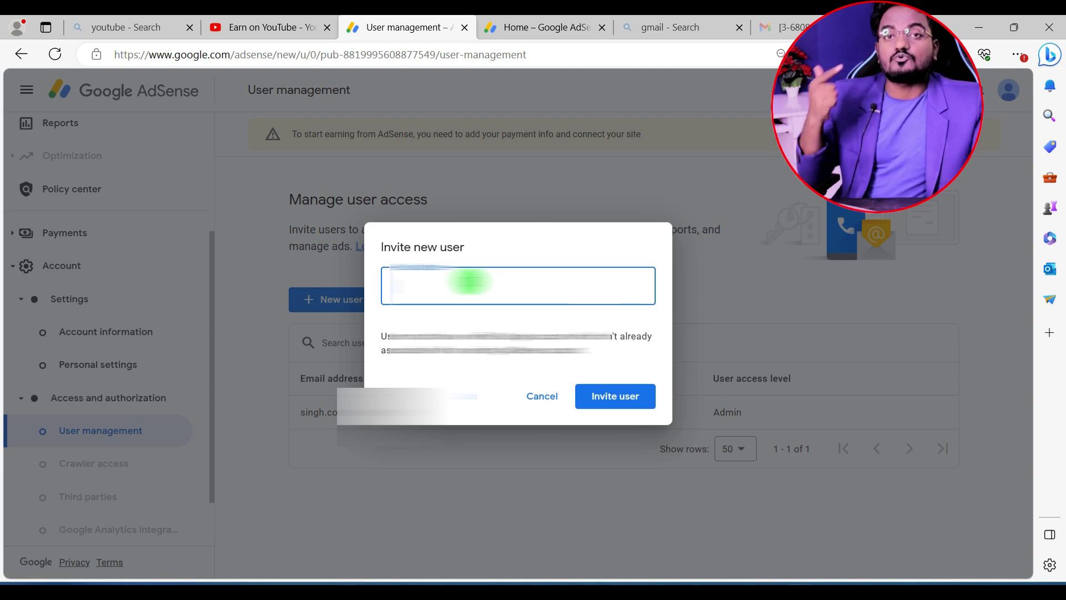
left_click(466, 281)
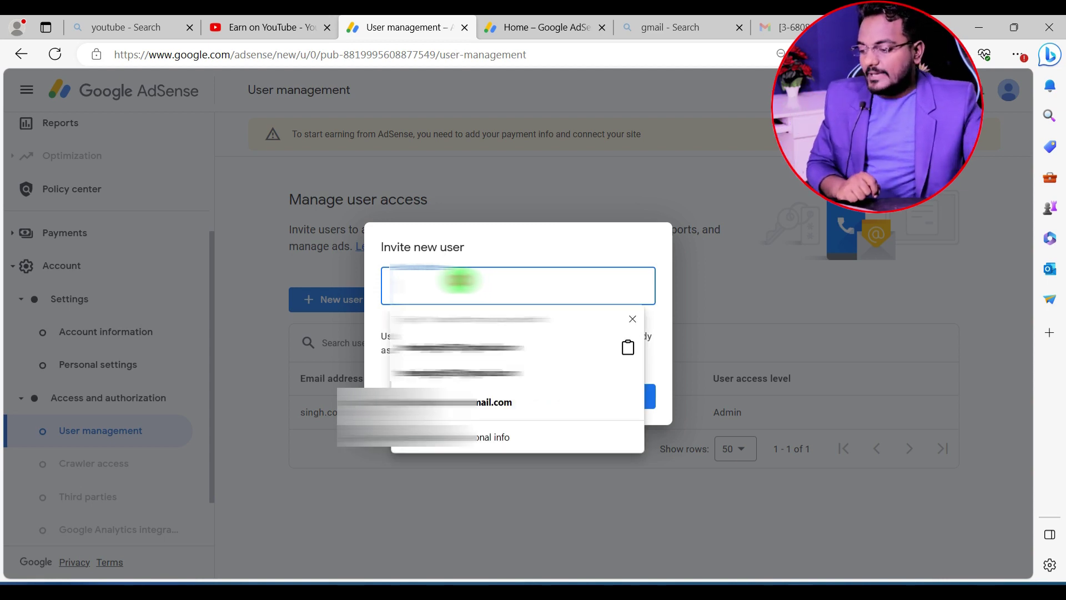
left_click(545, 237)
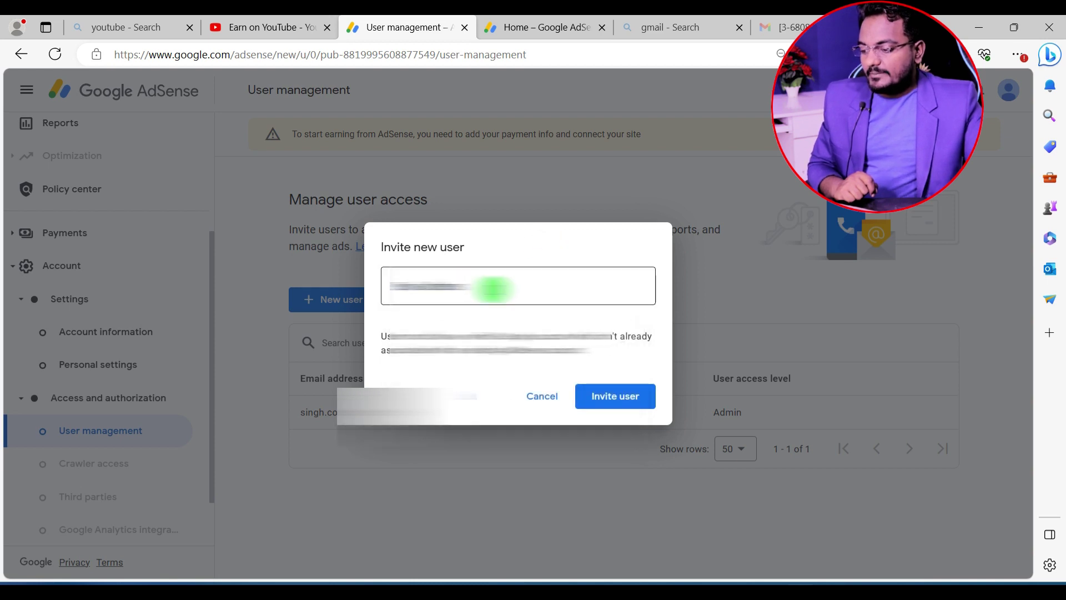
Switch to Gmail in Chrome to check the signed-in account's details, and return to the AdSense invitation in Edge
left_click(828, 579)
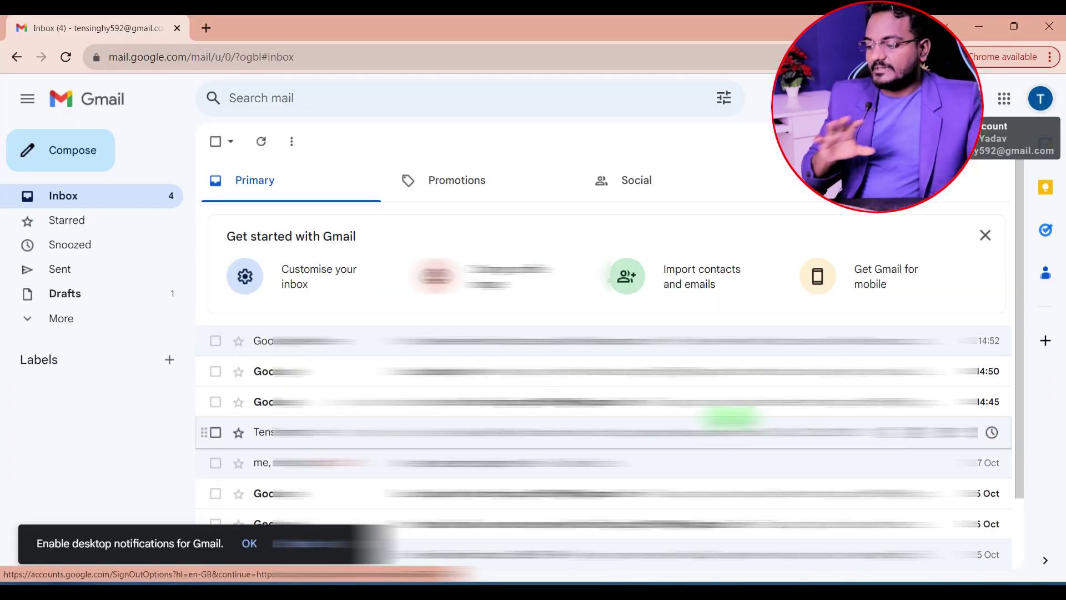
left_click(1040, 99)
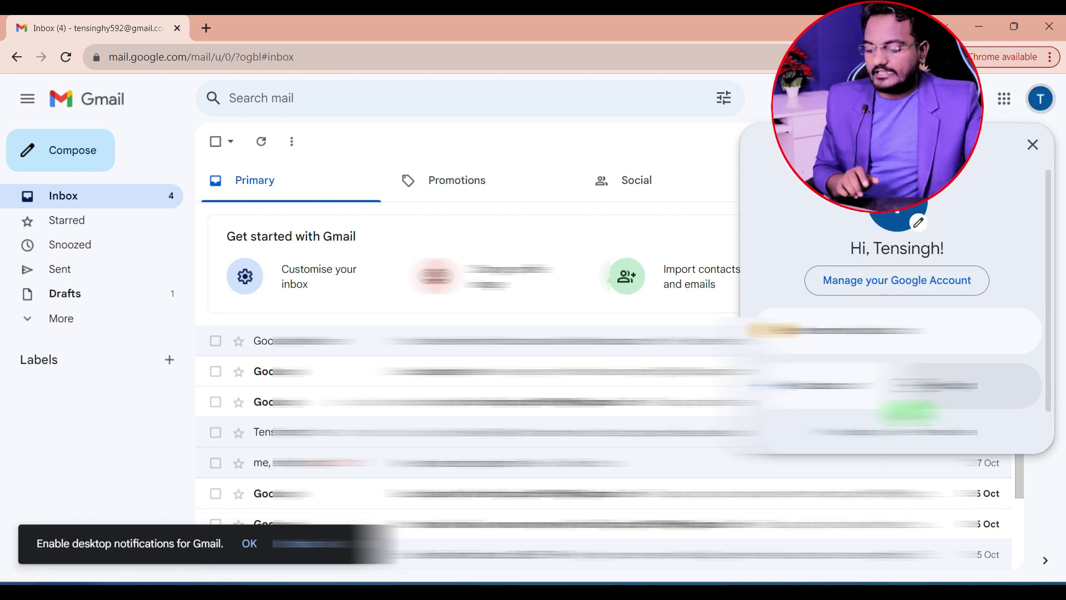
key("Escape")
key("alt+Tab")
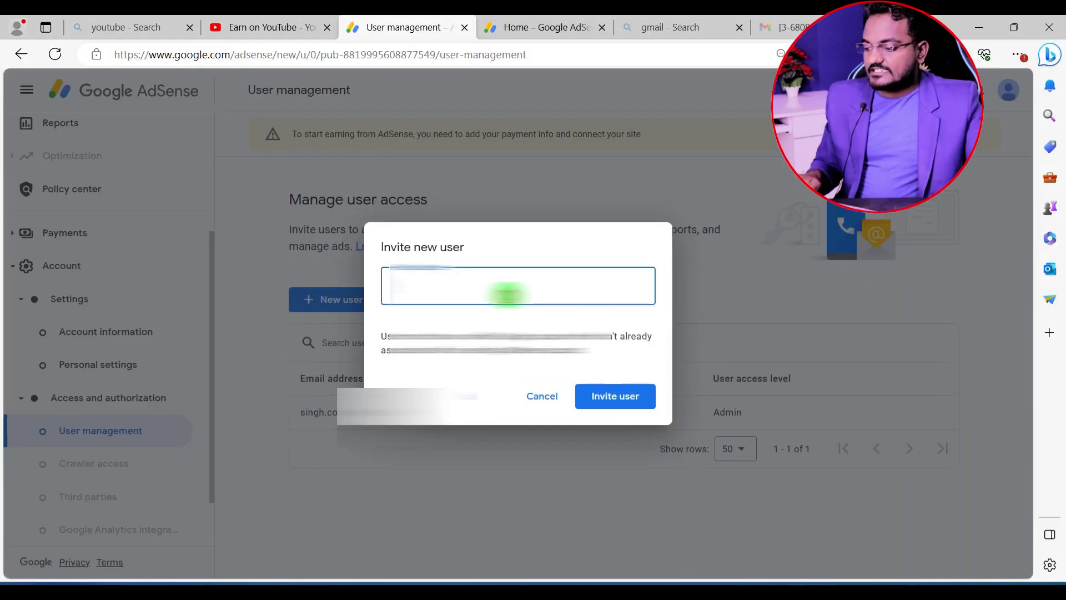
Fill in the second Google account's e-mail address as the invitee and send the user invitation
key("Down")
left_click(560, 246)
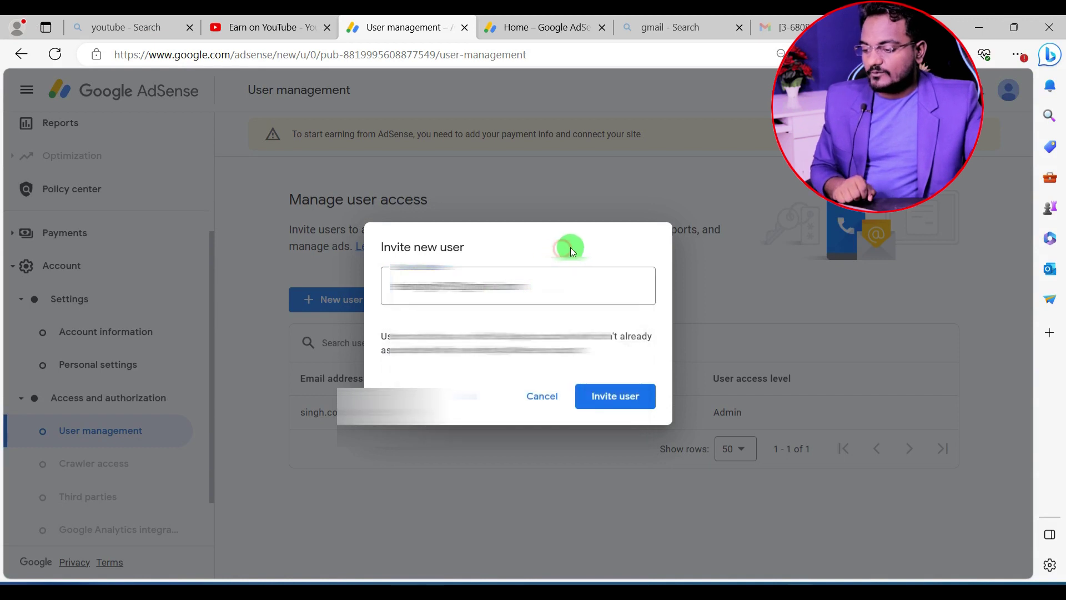
left_click(610, 397)
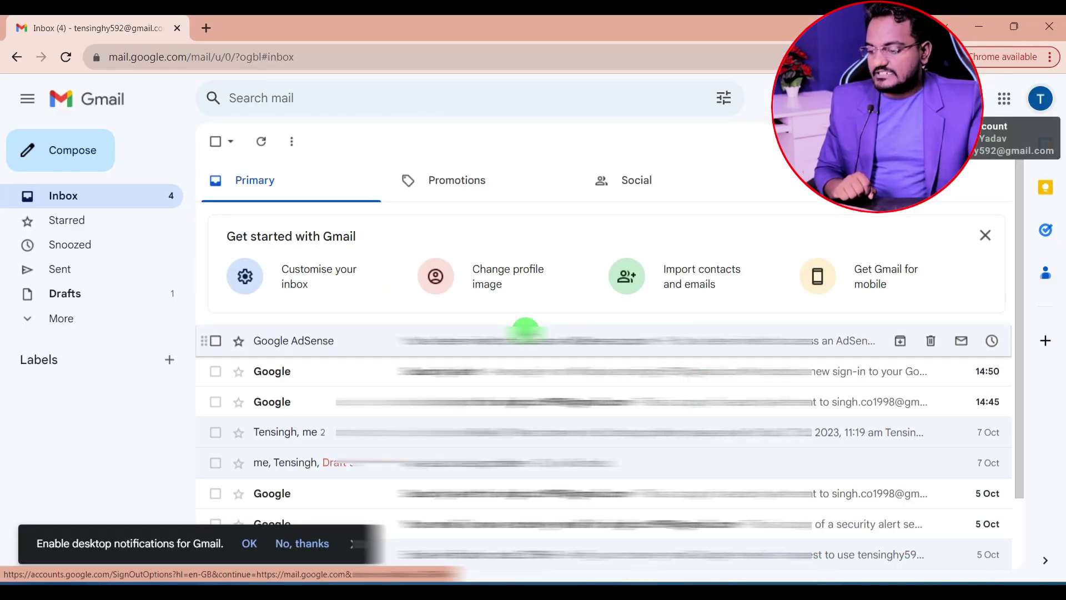
Refresh the Gmail inbox in Chrome, and open and read the newest Google AdSense invitation e-mail
left_click(77, 61)
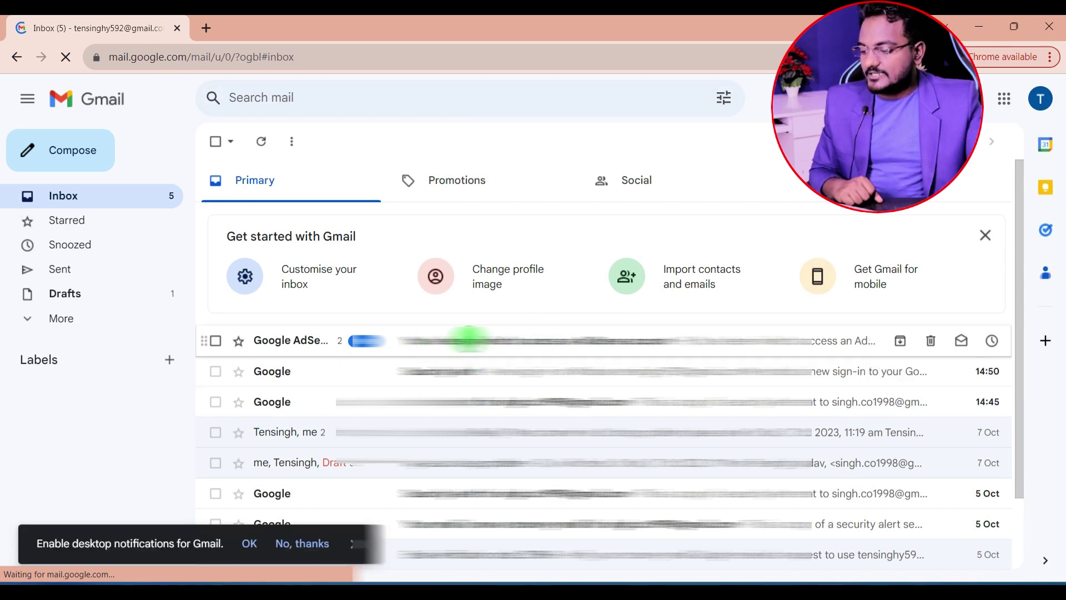
left_click(471, 339)
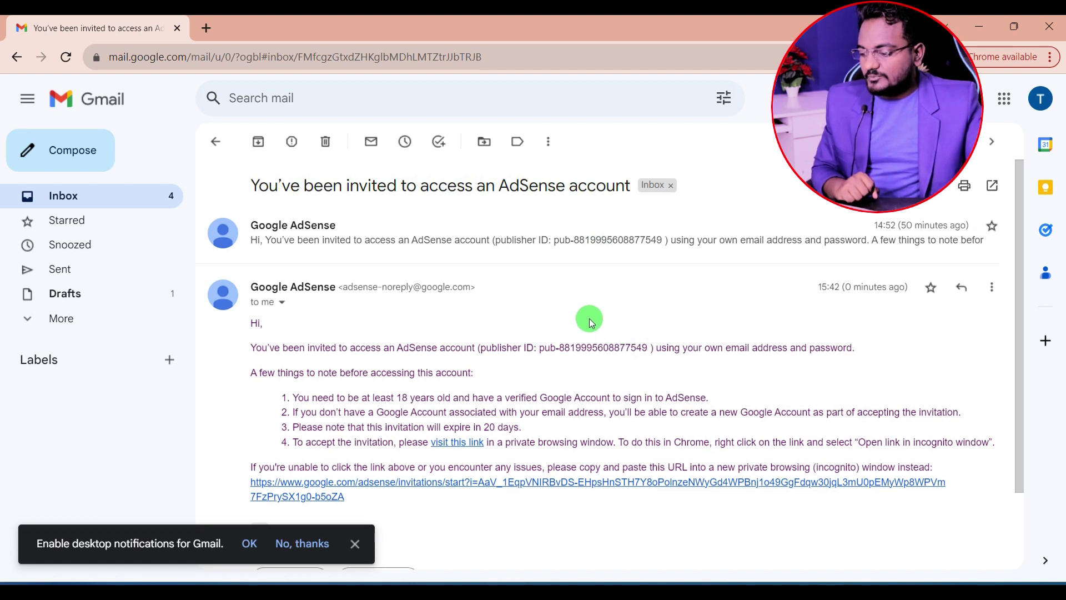
scroll(588, 332, "down", 1)
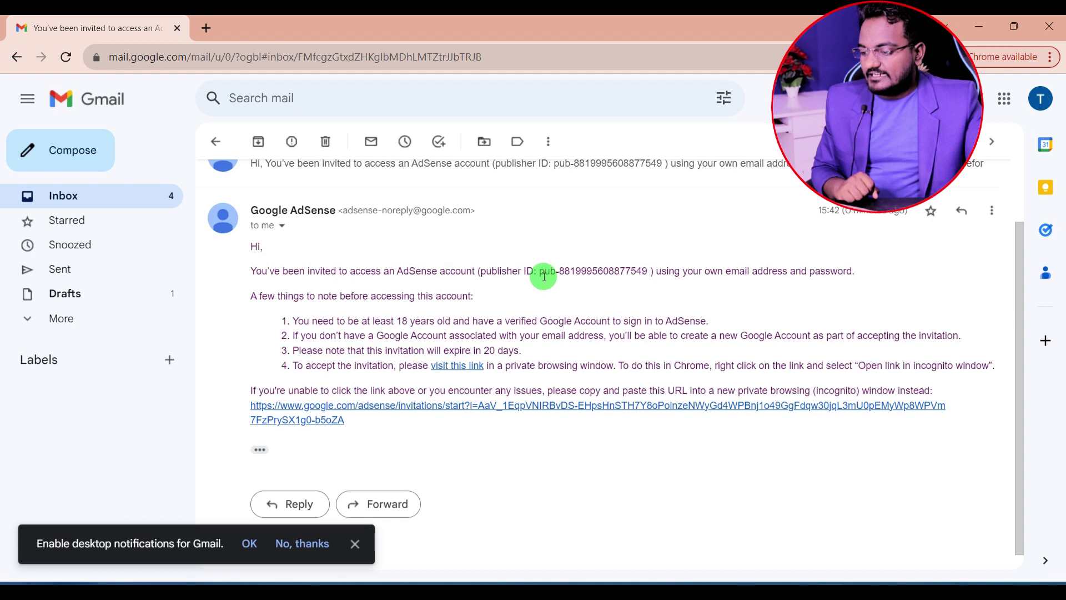
left_click_drag(540, 271, 645, 272)
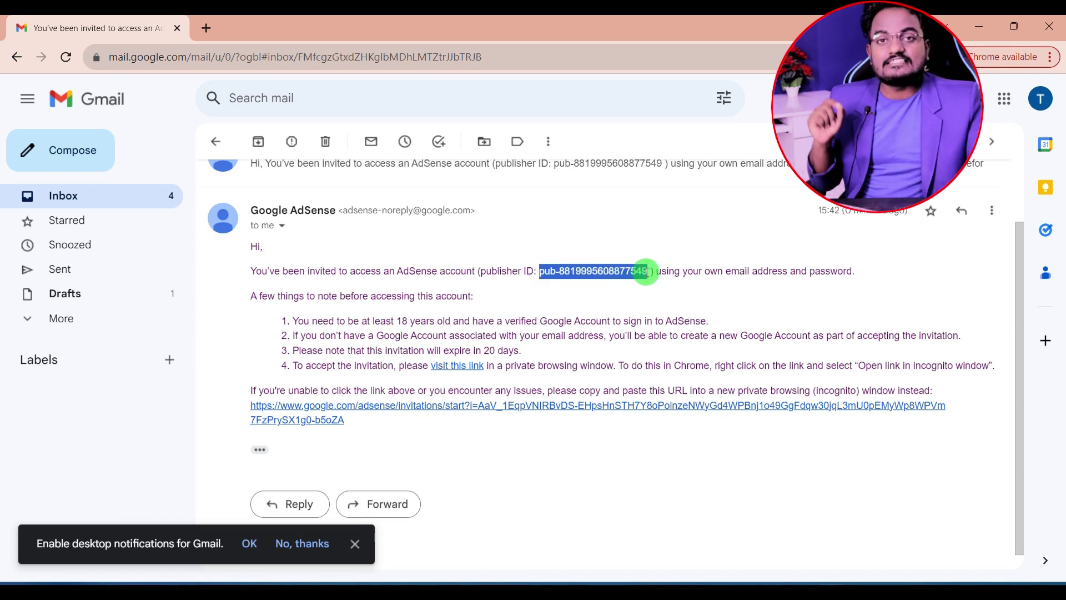
left_click(548, 309)
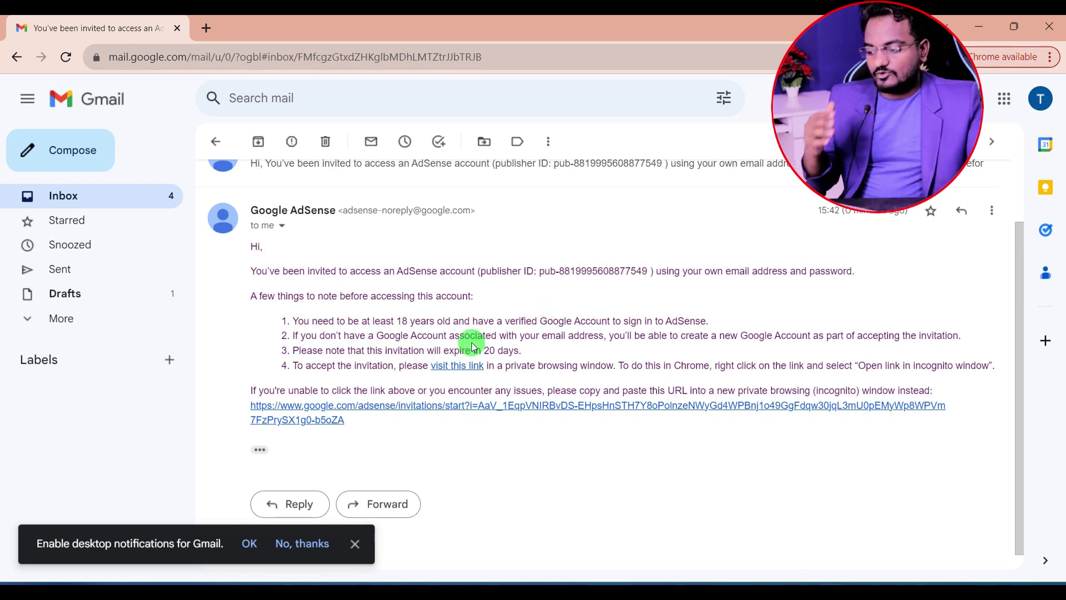
Follow the acceptance link in the e-mail and accept the invitation to the AdSense account
left_click(452, 367)
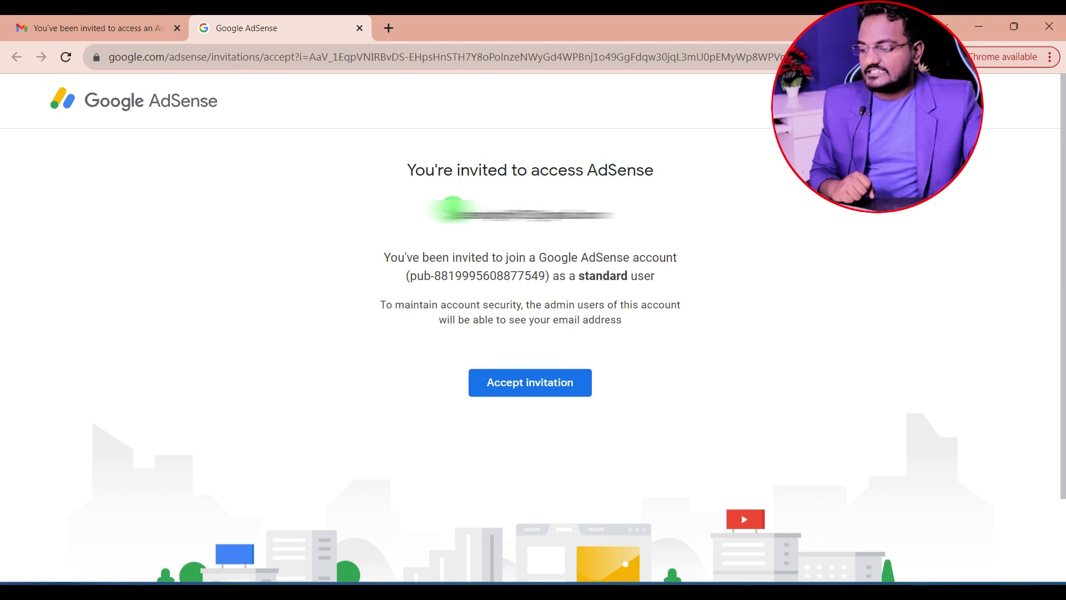
left_click_drag(446, 215, 621, 216)
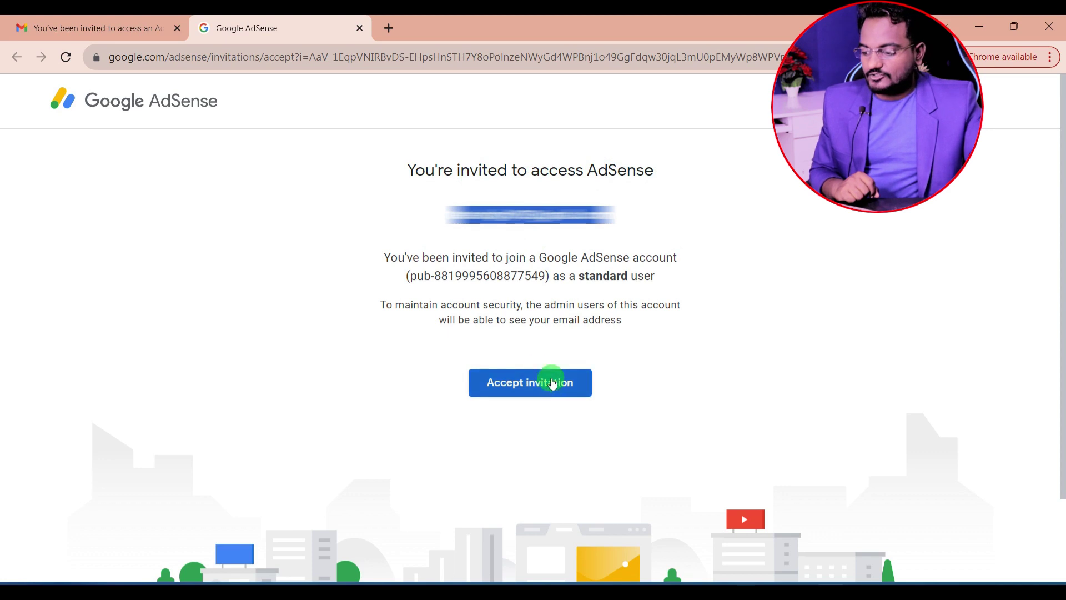
left_click(528, 391)
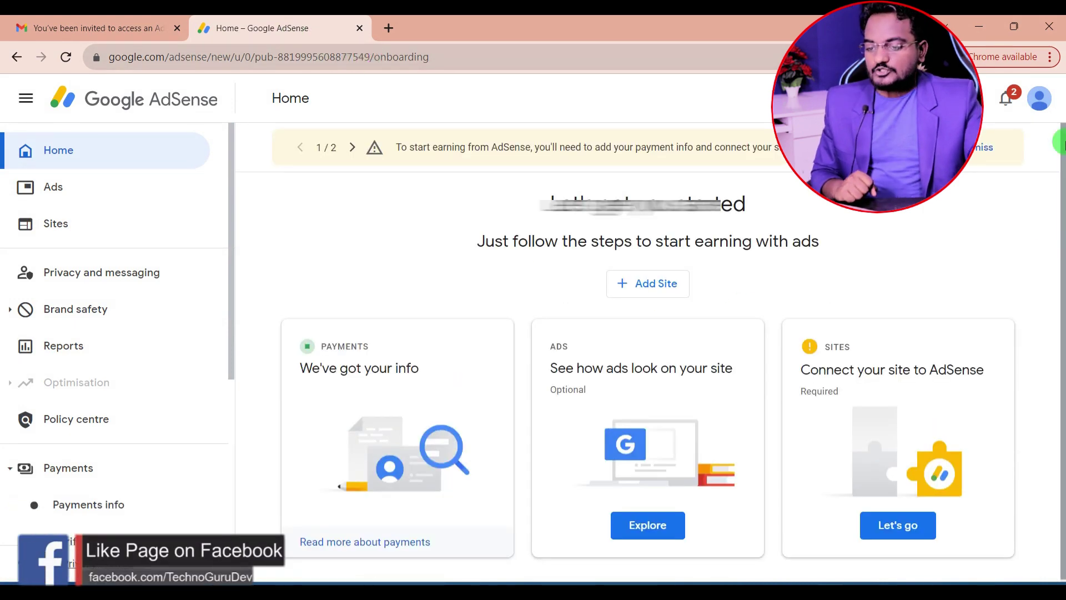
Check which Google account is signed in to AdSense and inspect the publisher ID in the page address
left_click(1042, 100)
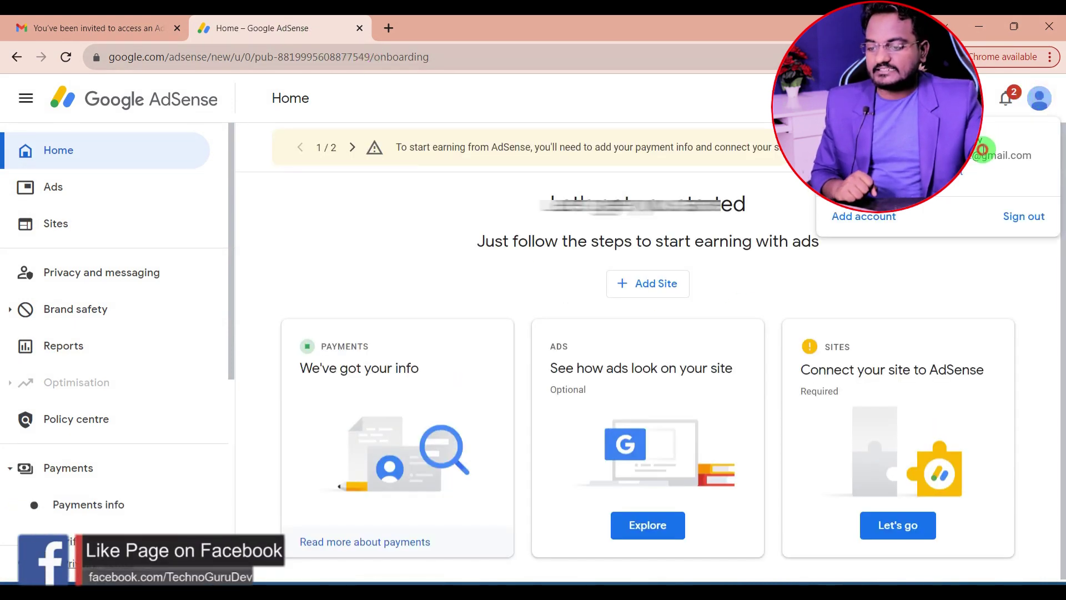
left_click(424, 191)
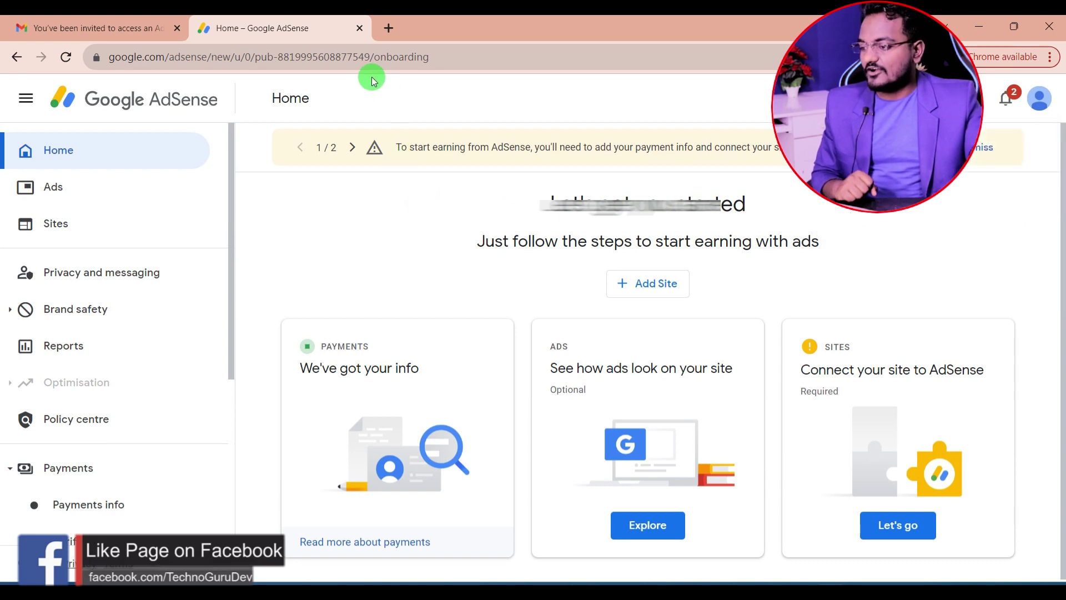
left_click_drag(369, 58, 281, 57)
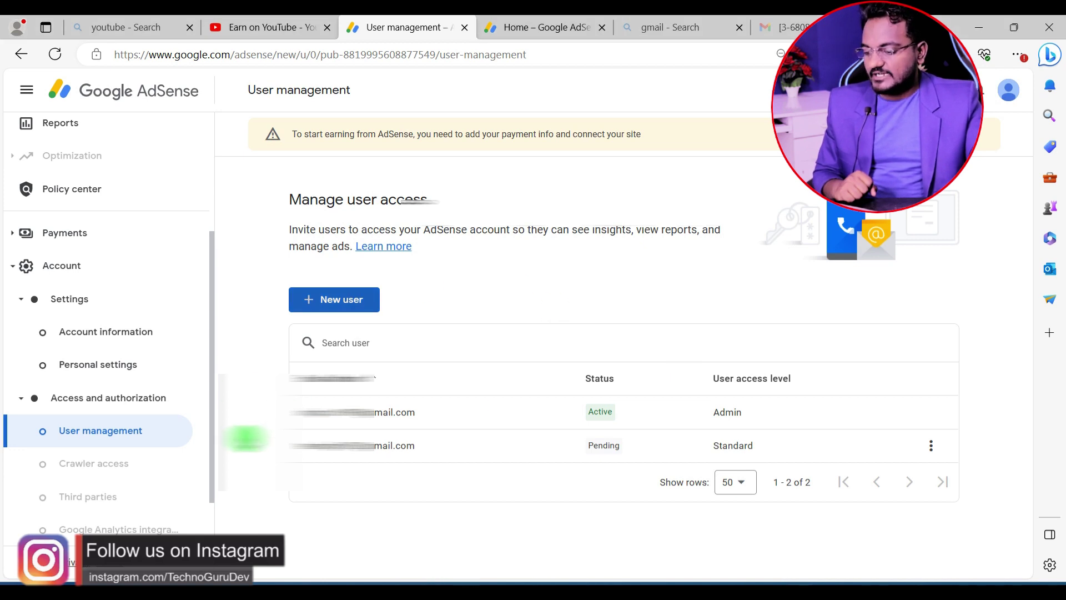
Switch back to Edge, reload the user management page, and check the invited user's status and access level
left_click(55, 54)
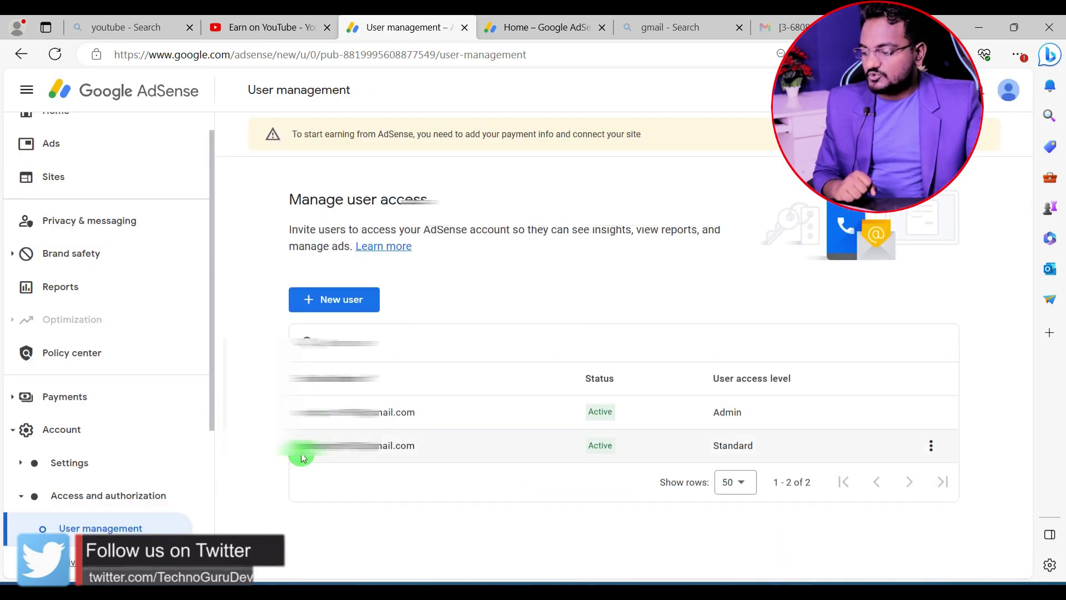
left_click_drag(318, 448, 435, 445)
left_click_drag(572, 446, 628, 447)
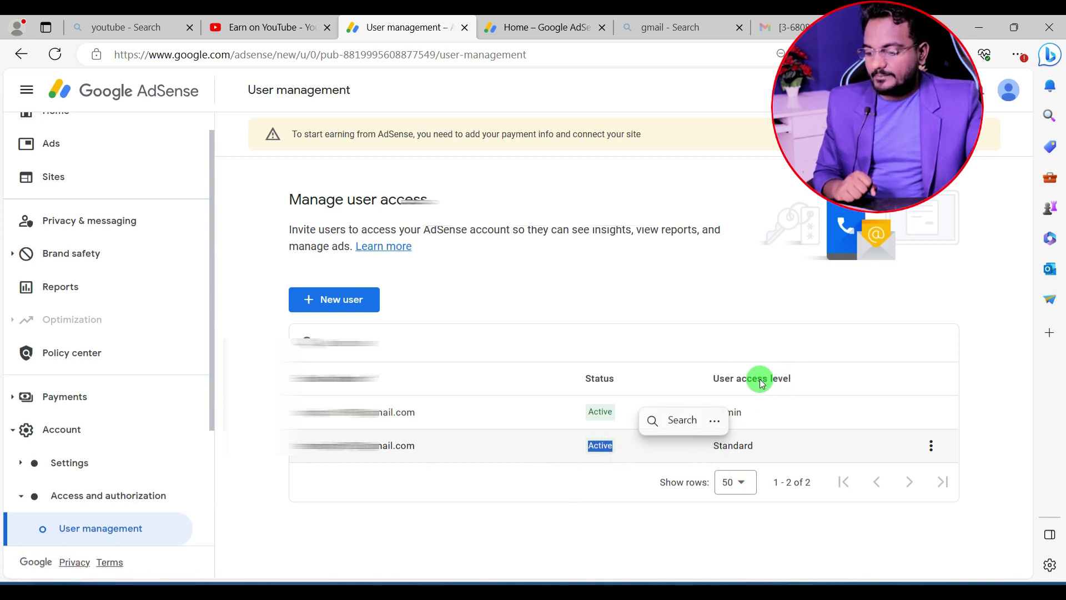
left_click(716, 381)
left_click_drag(697, 446, 782, 447)
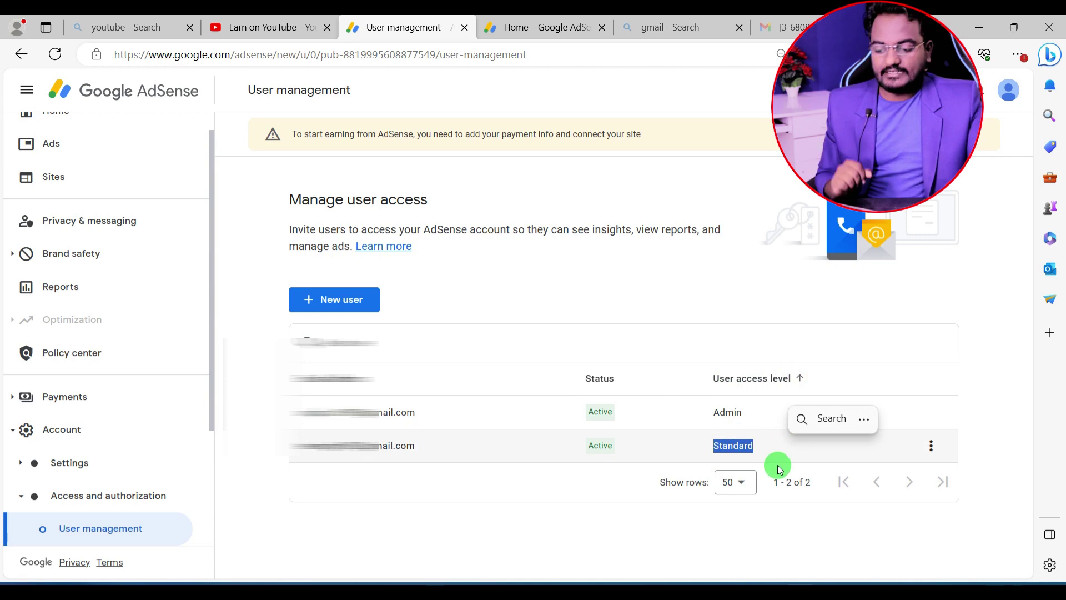
left_click(683, 519)
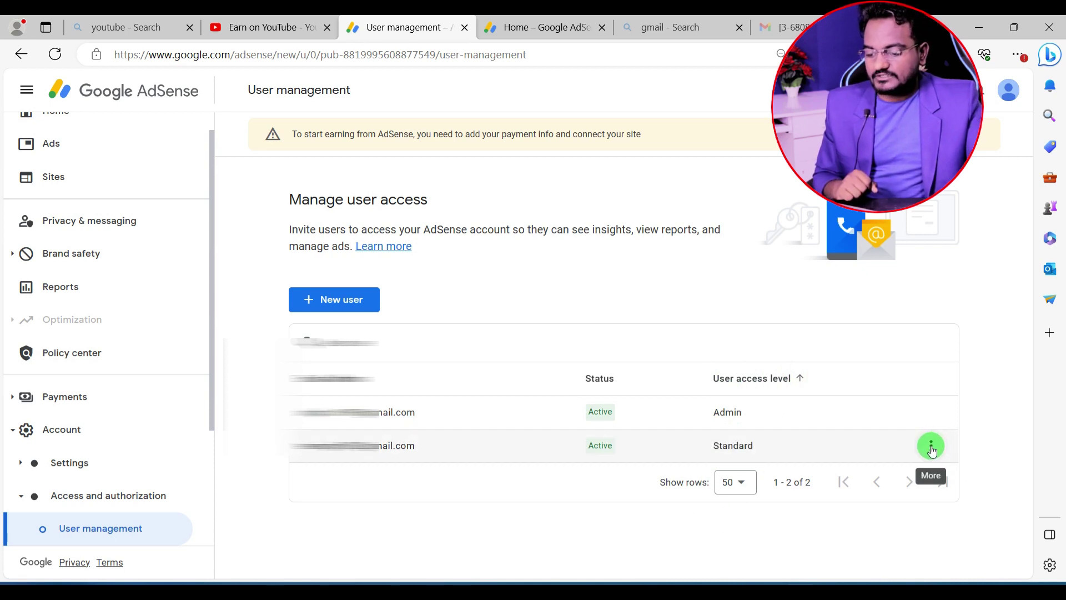
Change the invited user's access level to Admin and apply the change
left_click(930, 447)
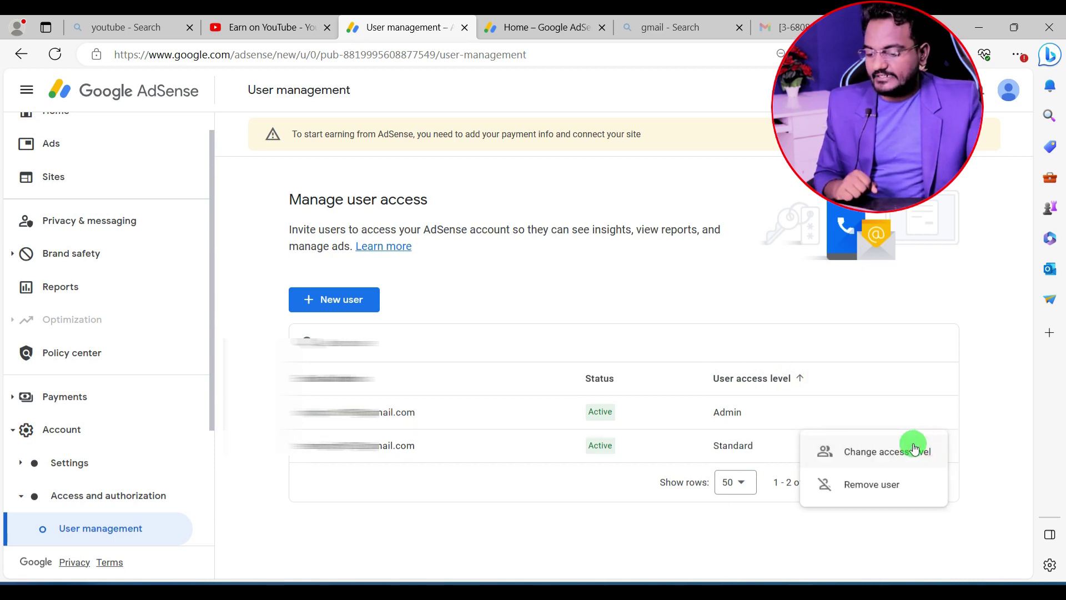
left_click(862, 454)
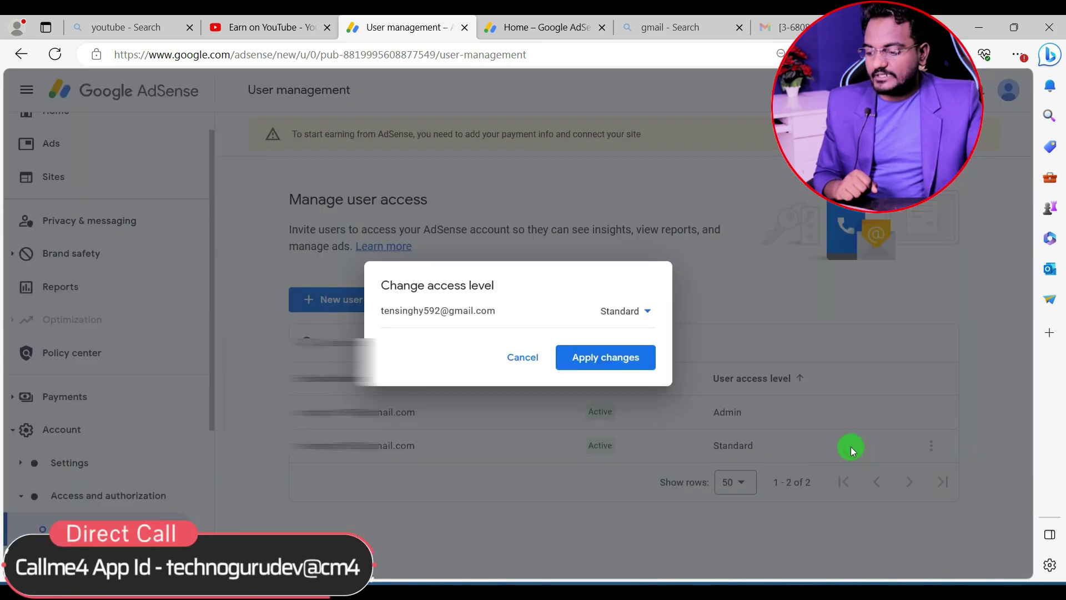
left_click(646, 312)
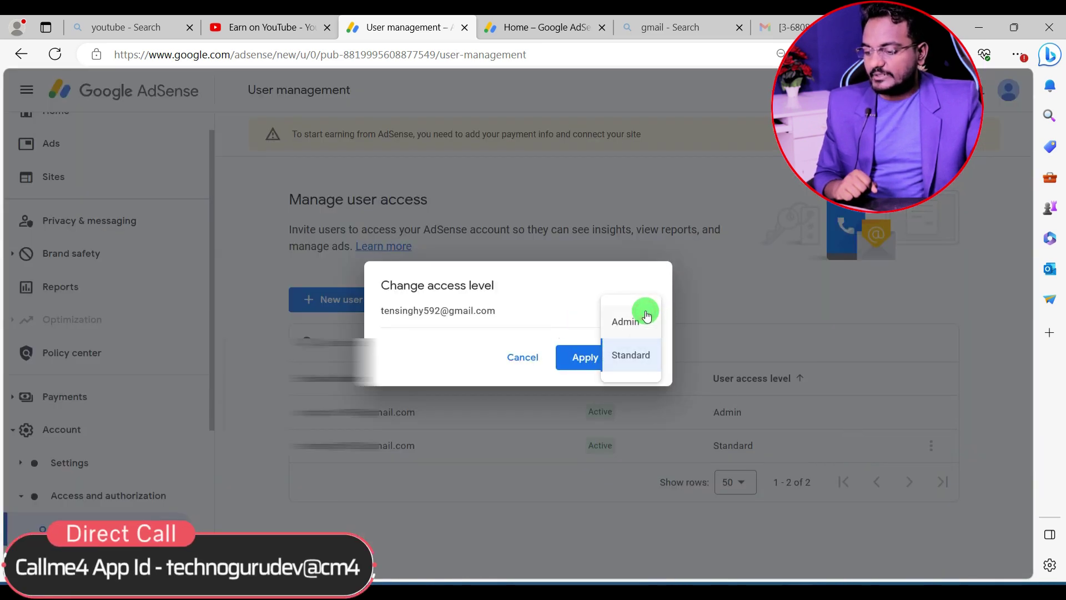
left_click(636, 317)
left_click(598, 362)
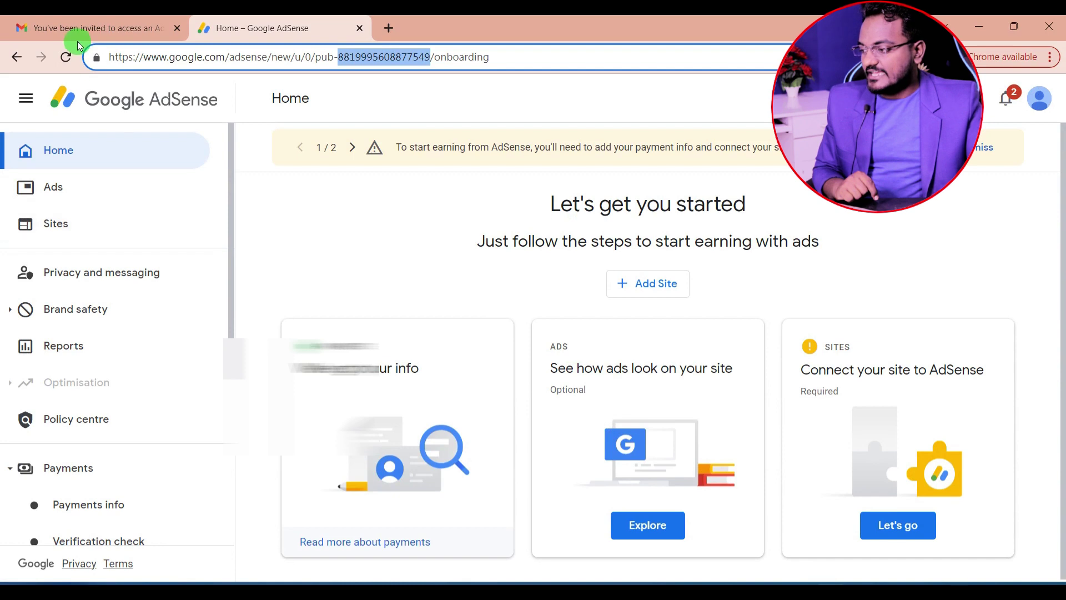
Switch to Chrome, reload the AdSense page, and open the account's user management page
left_click(65, 57)
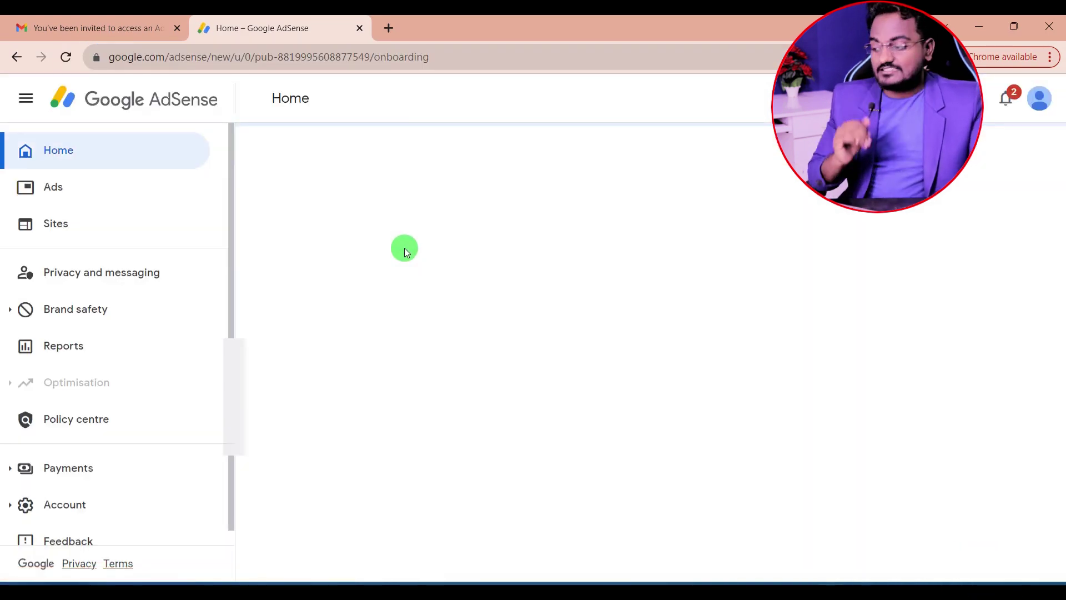
scroll(142, 292, "down", 1)
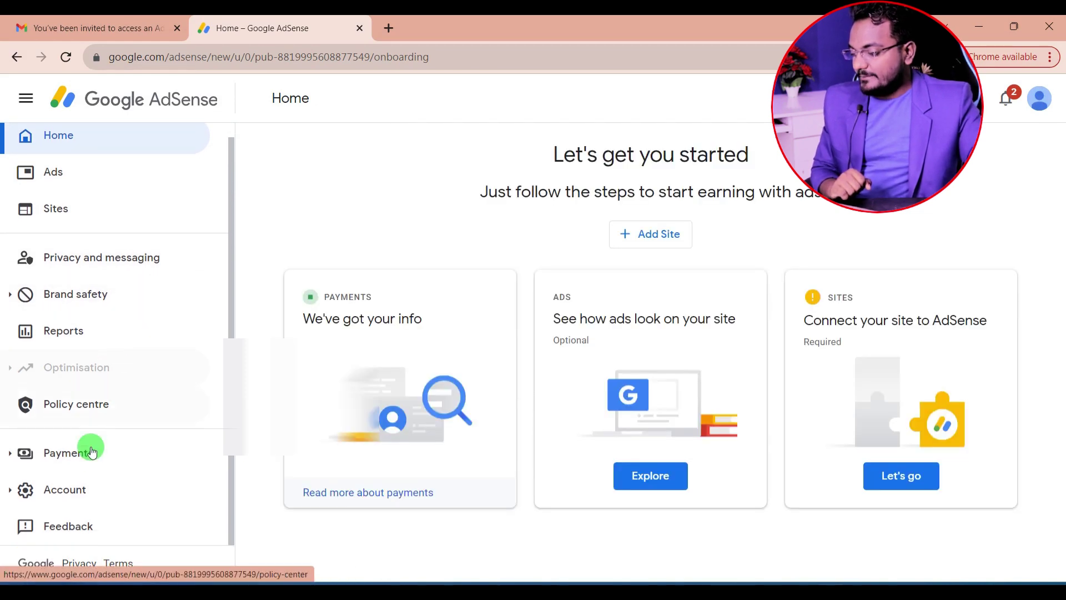
left_click(83, 486)
scroll(106, 411, "down", 2)
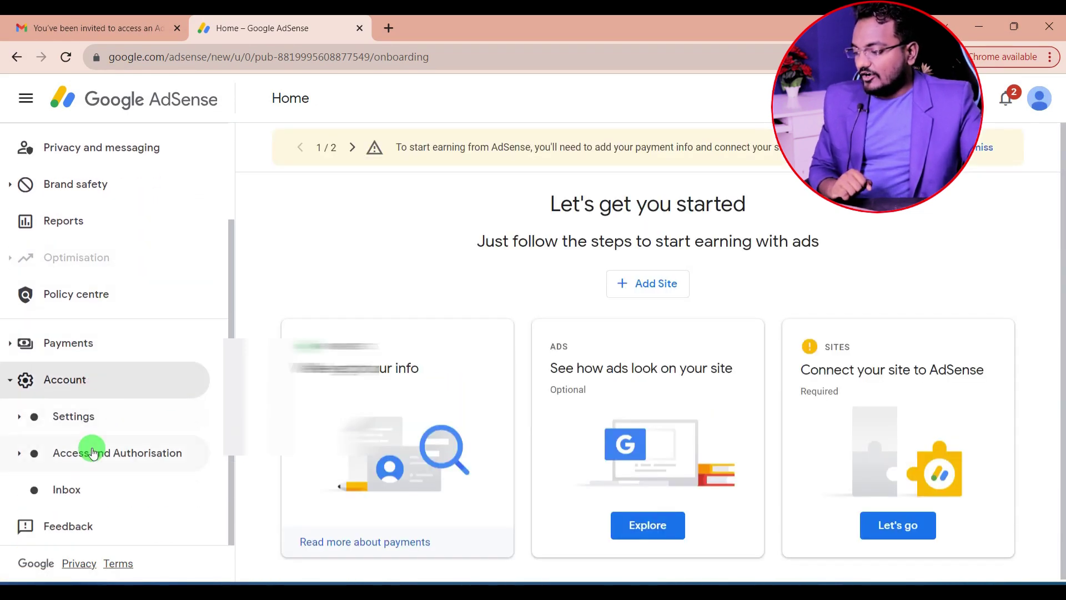
left_click(95, 458)
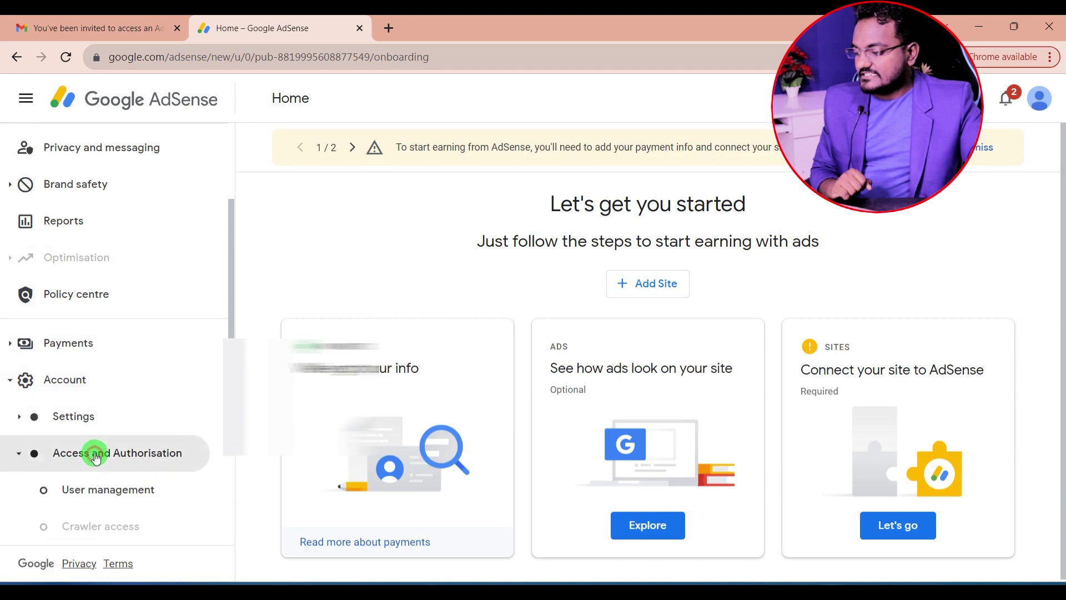
scroll(98, 449, "down", 3)
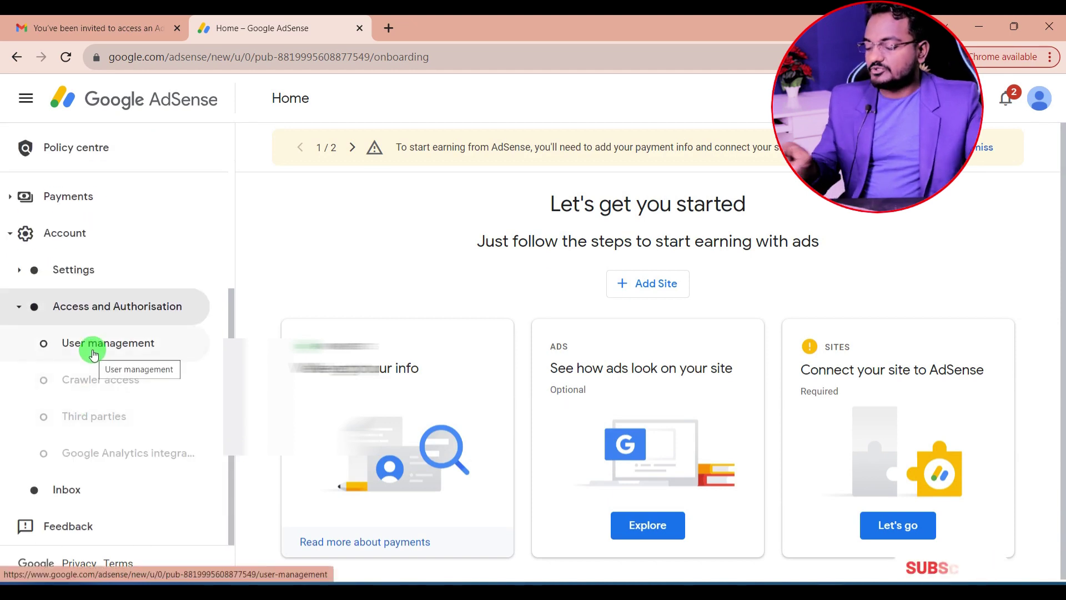
left_click(93, 354)
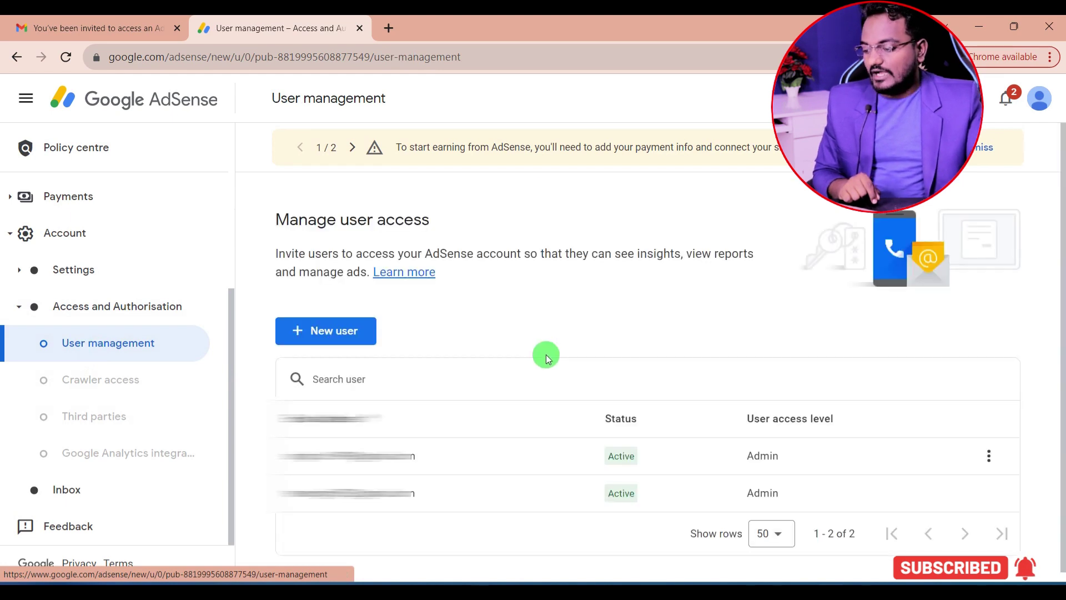
Compare the two listed admin users and remove the first one from the AdSense account
scroll(555, 383, "down", 1)
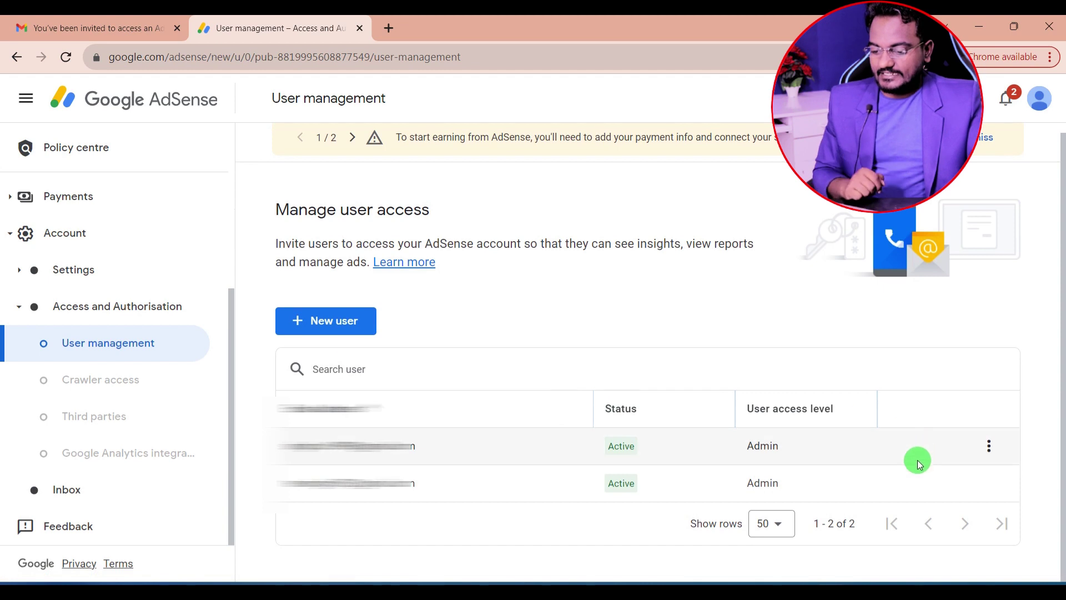
left_click_drag(284, 481, 988, 484)
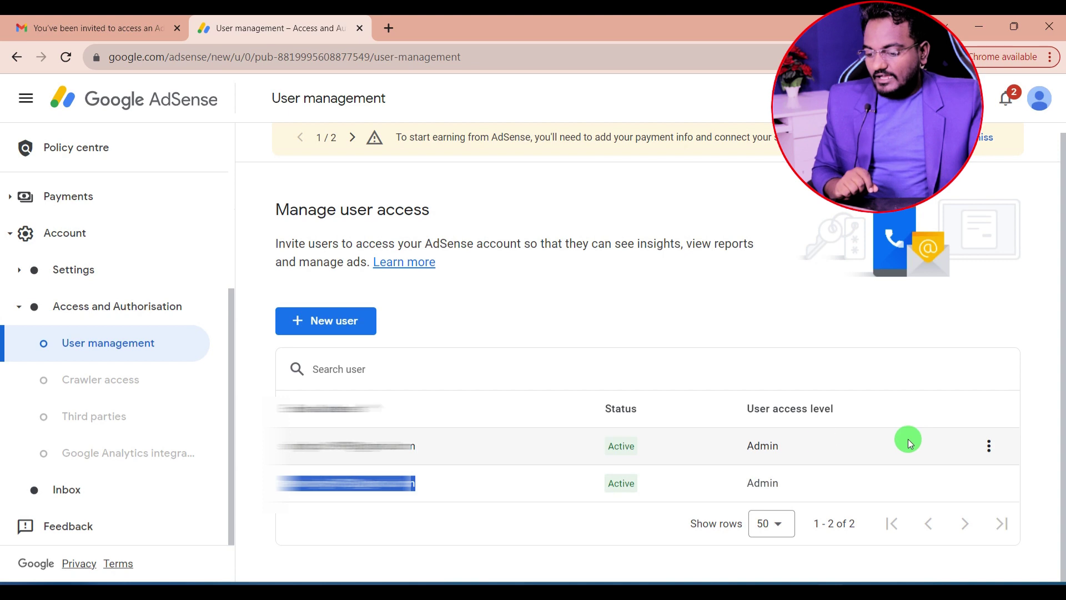
left_click_drag(282, 443, 960, 456)
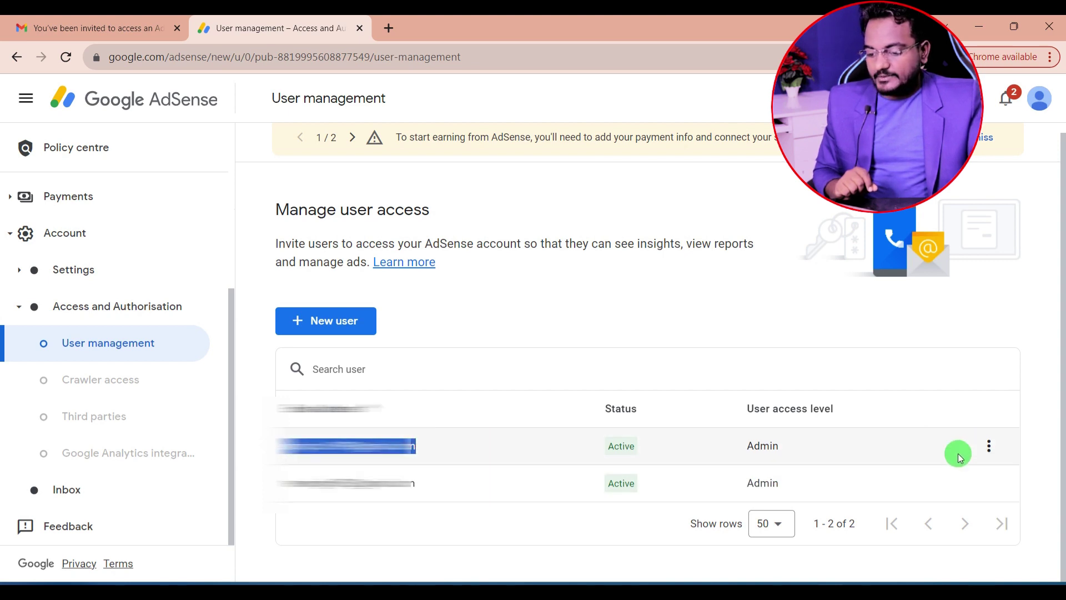
left_click(992, 445)
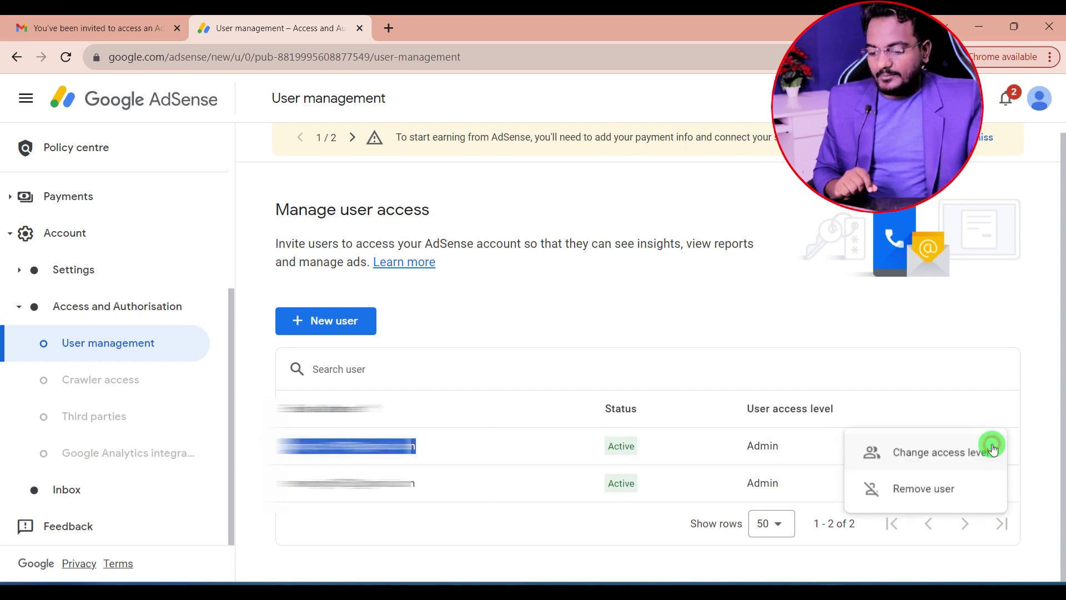
left_click(928, 490)
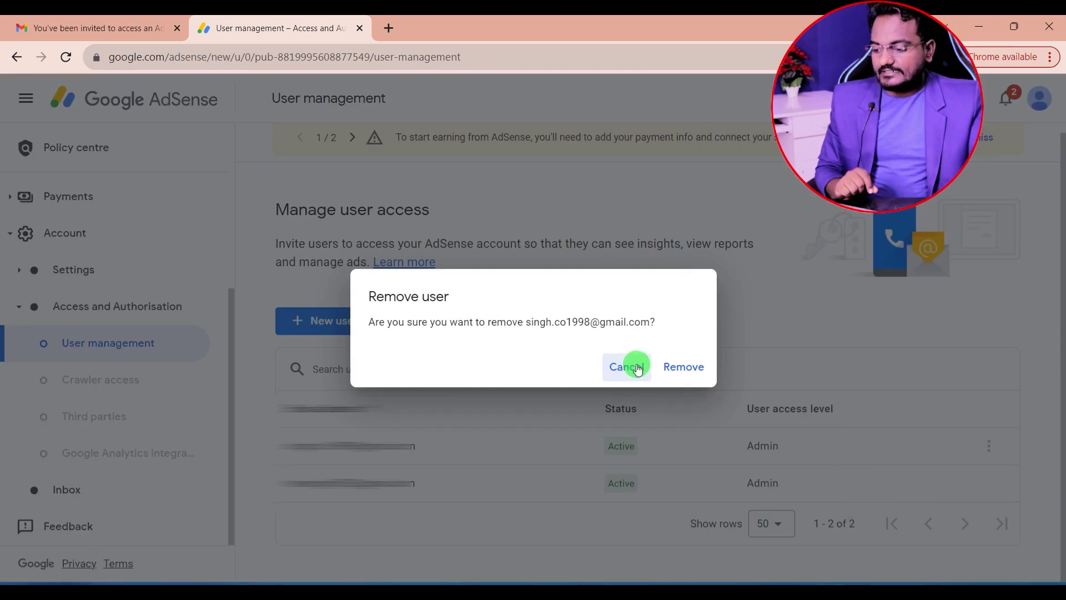
left_click(684, 368)
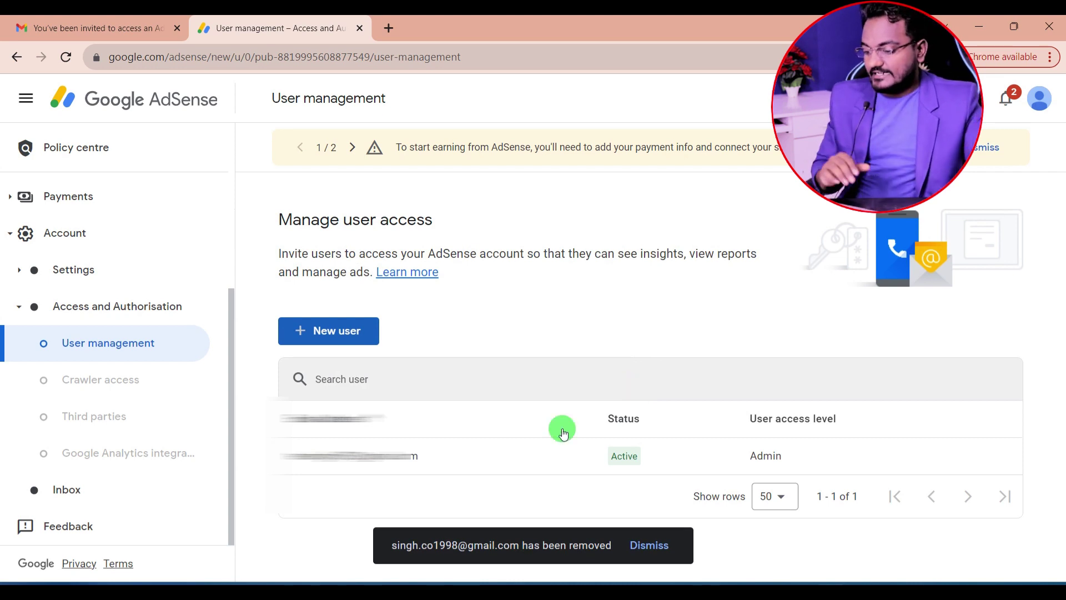
Check the remaining admin user, switch back to Edge, and reload user management there to test the removed account's access
left_click_drag(286, 456, 434, 455)
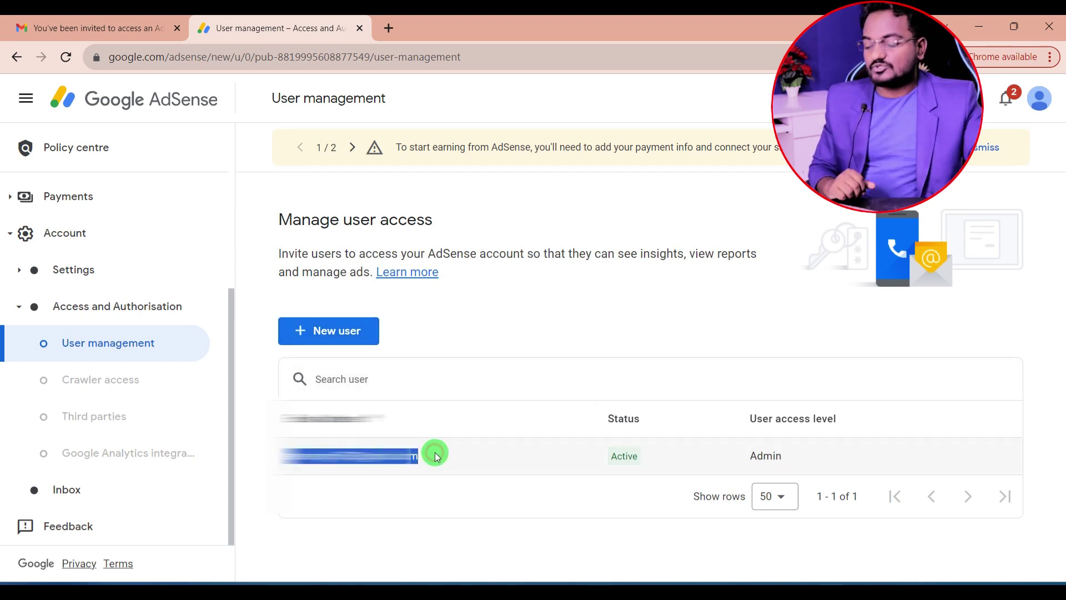
left_click(404, 480)
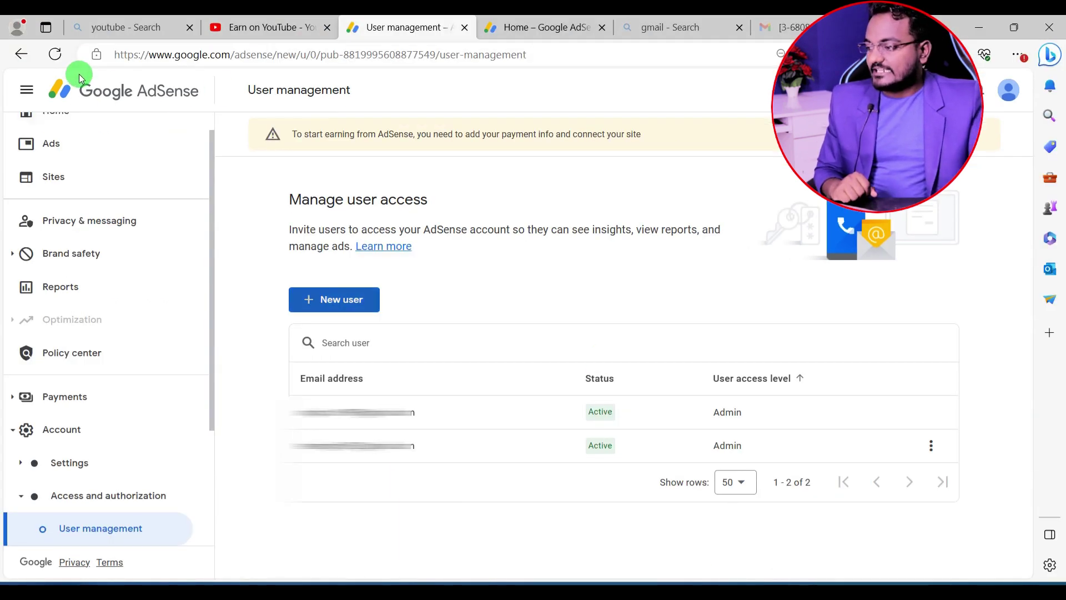
left_click(55, 54)
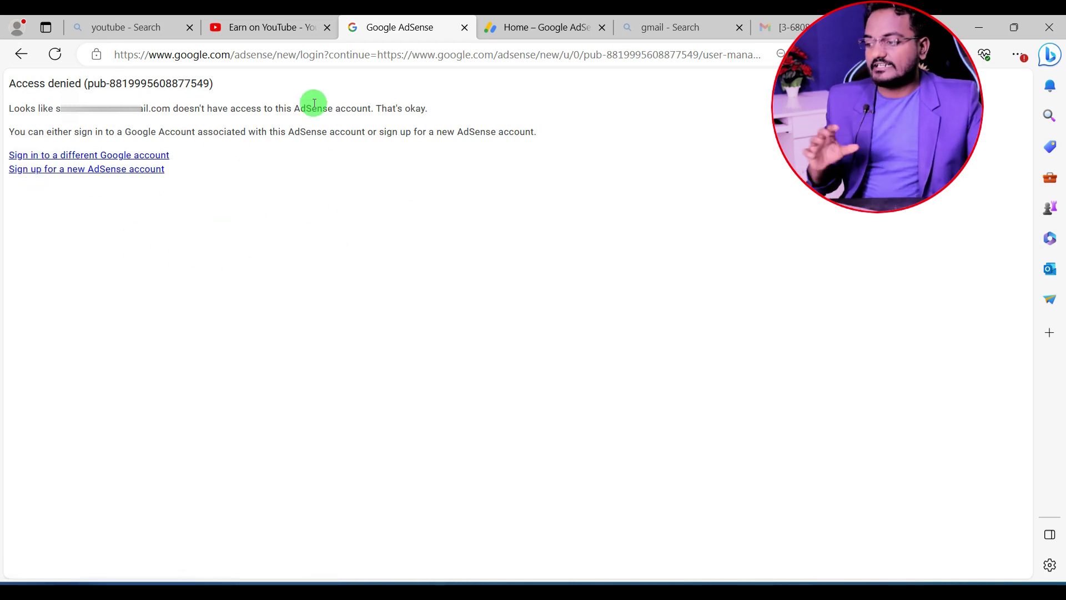
Open the Earn page in YouTube Studio, follow the AdSense fix link from Step 2, and get started on the AdSense site
left_click(260, 22)
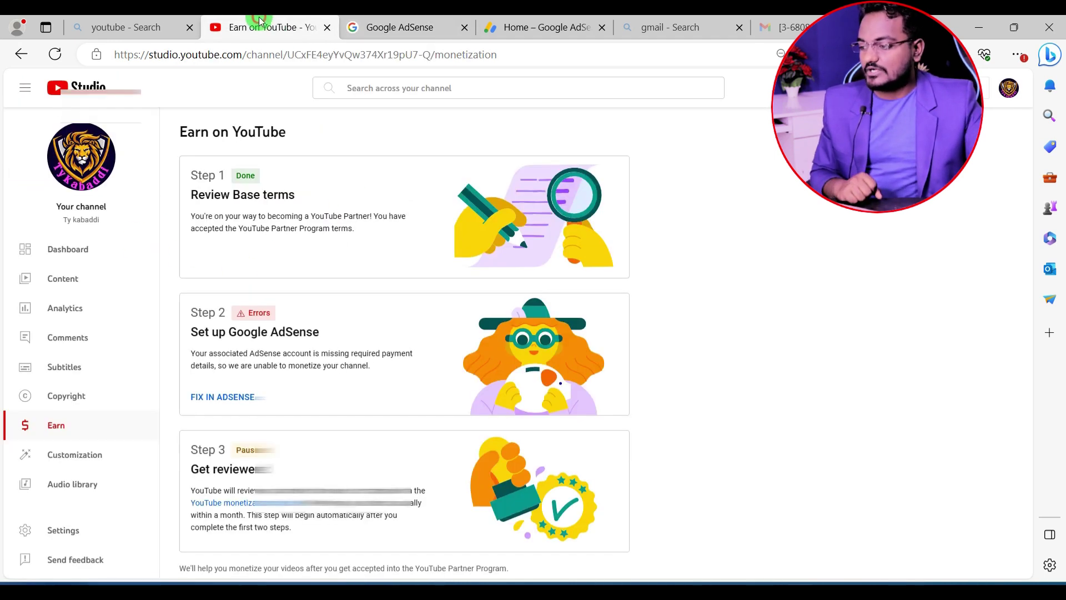
left_click(225, 396)
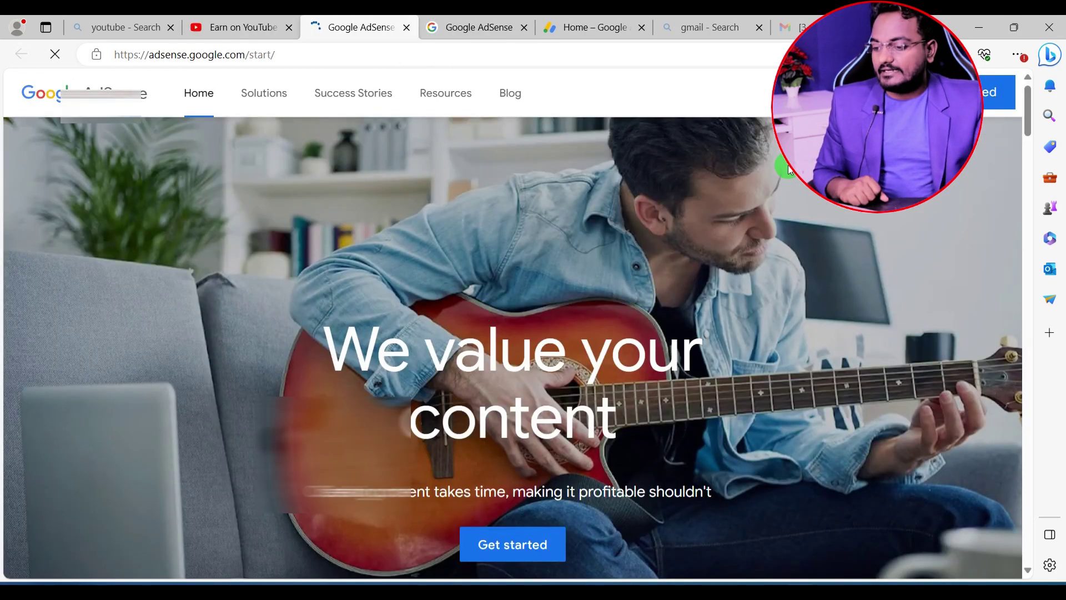
left_click(994, 92)
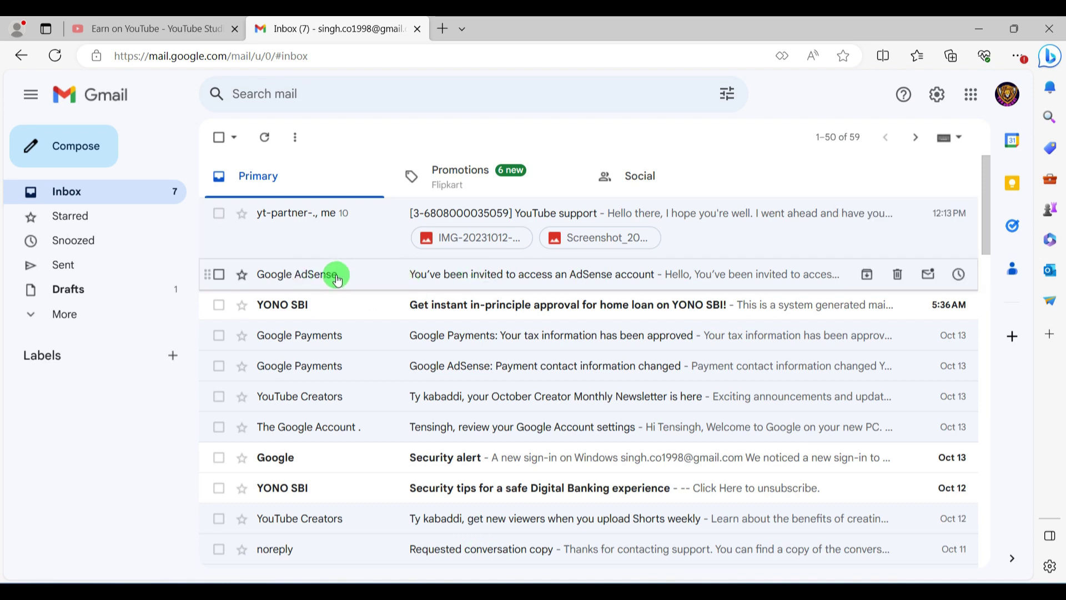
Open the Google AdSense invitation e-mail in Gmail, check its publisher ID, and follow the acceptance link
left_click(426, 283)
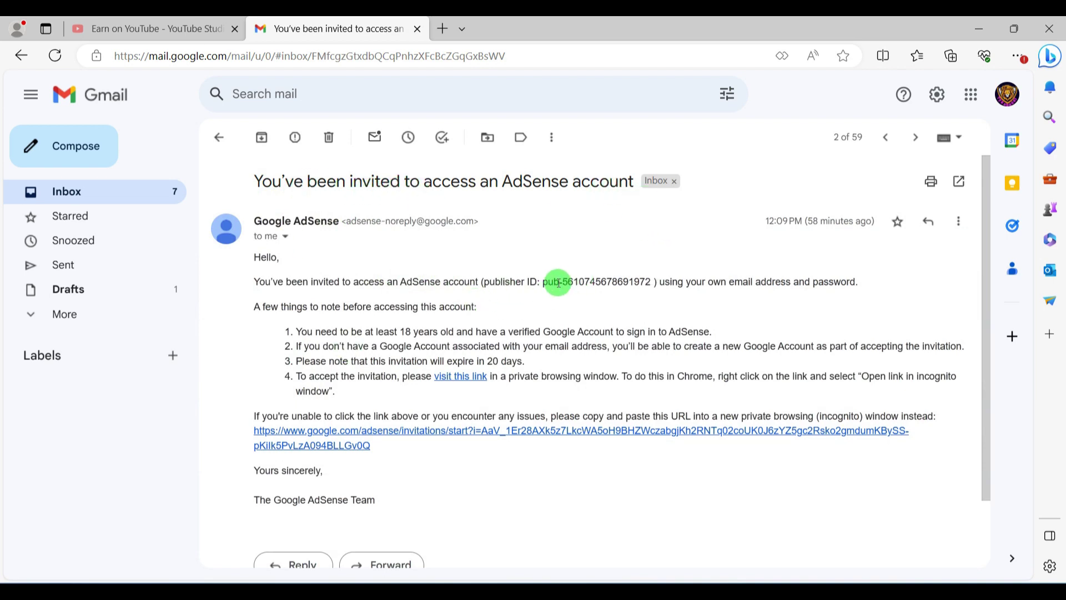
left_click_drag(649, 281, 534, 293)
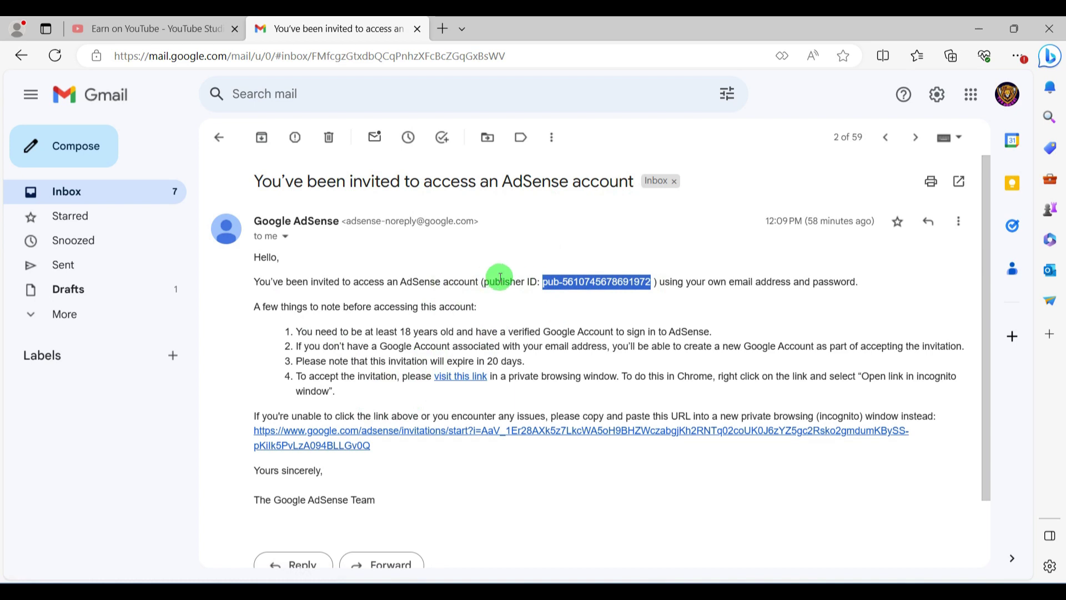
left_click(460, 377)
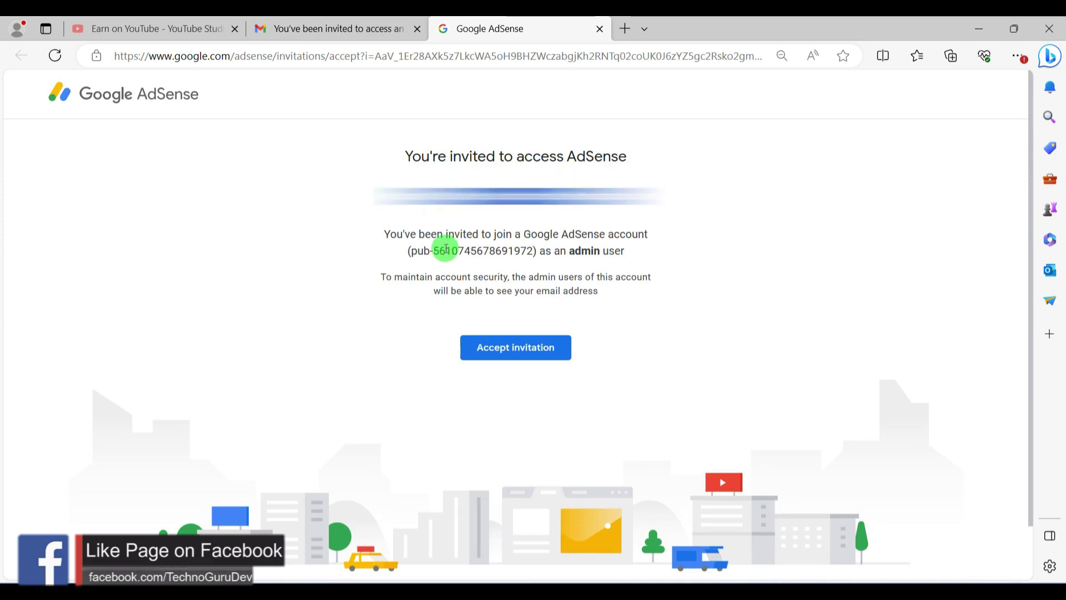
Check the publisher ID on the invitation page, accept the admin invitation, and reactivate the closed AdSense account
left_click_drag(412, 251, 531, 245)
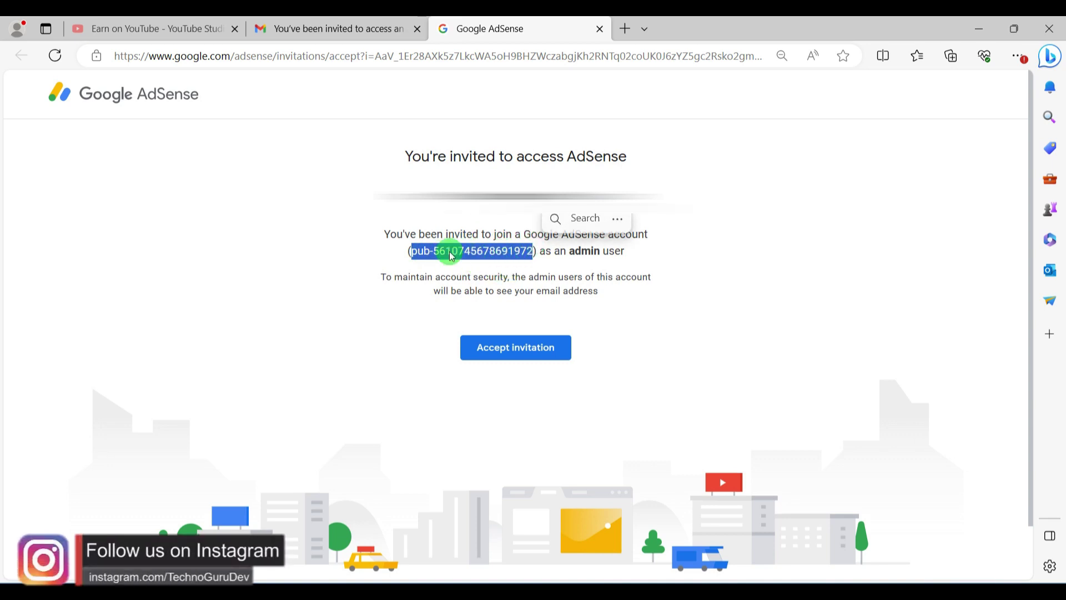
left_click(503, 358)
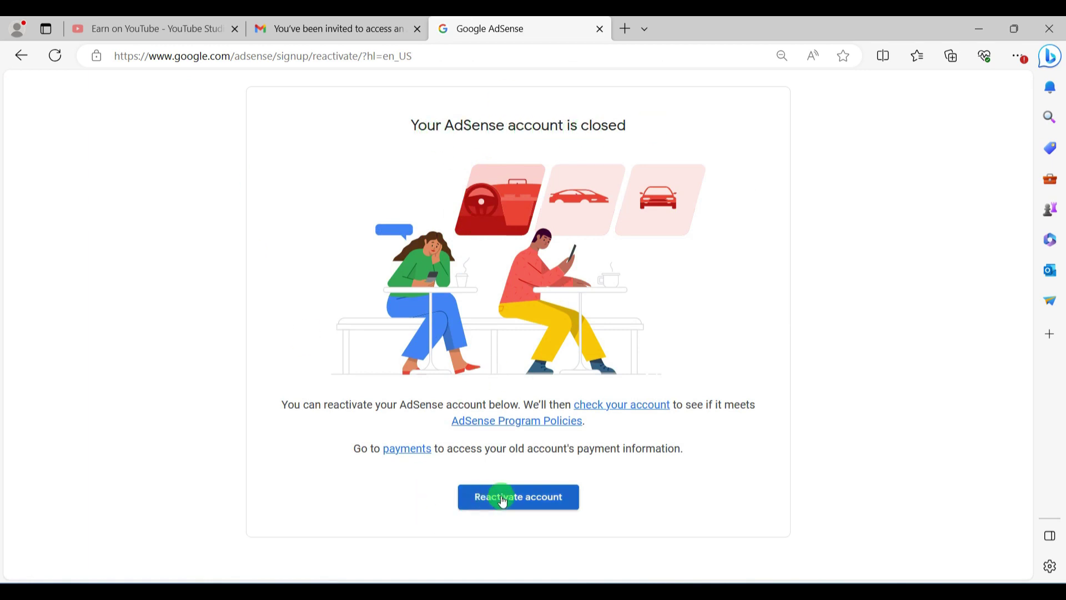
left_click(547, 490)
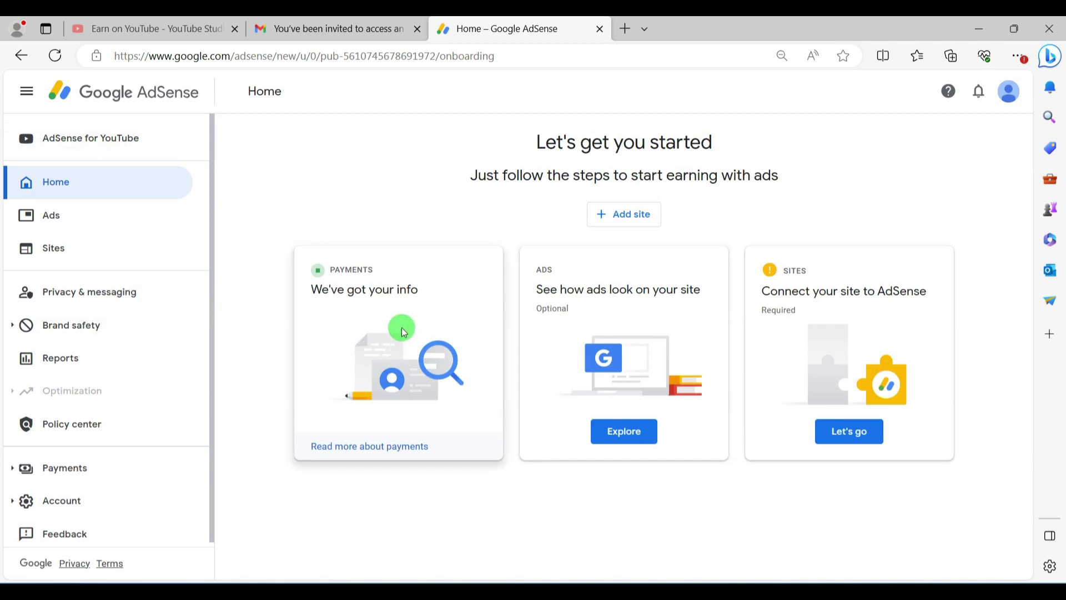
View the AdSense for YouTube page, and return to the Earn page in YouTube Studio to check the AdSense setup status
left_click(95, 146)
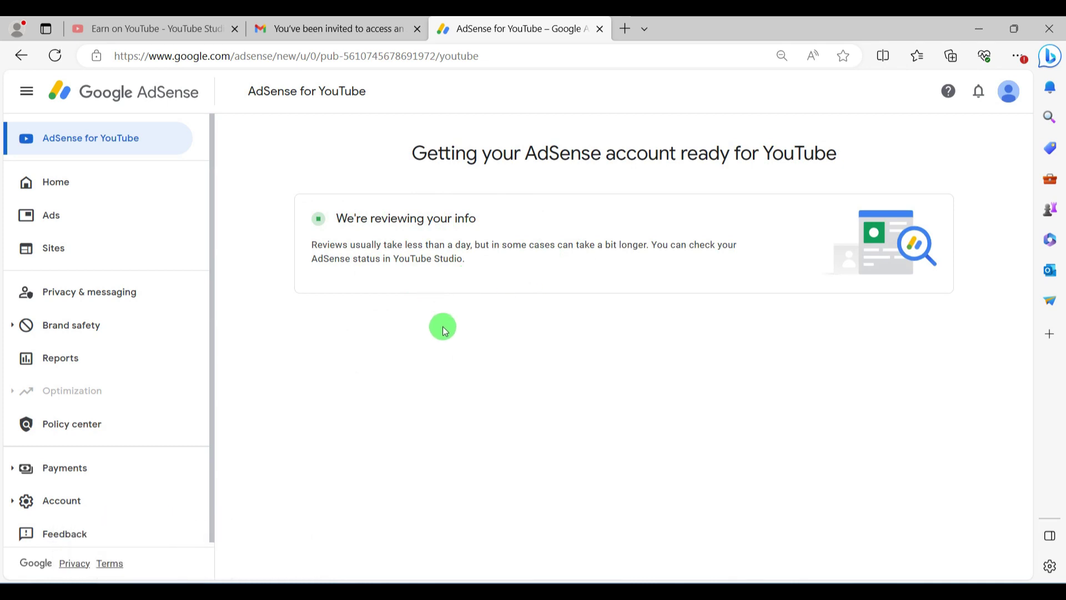
key("ctrl+1")
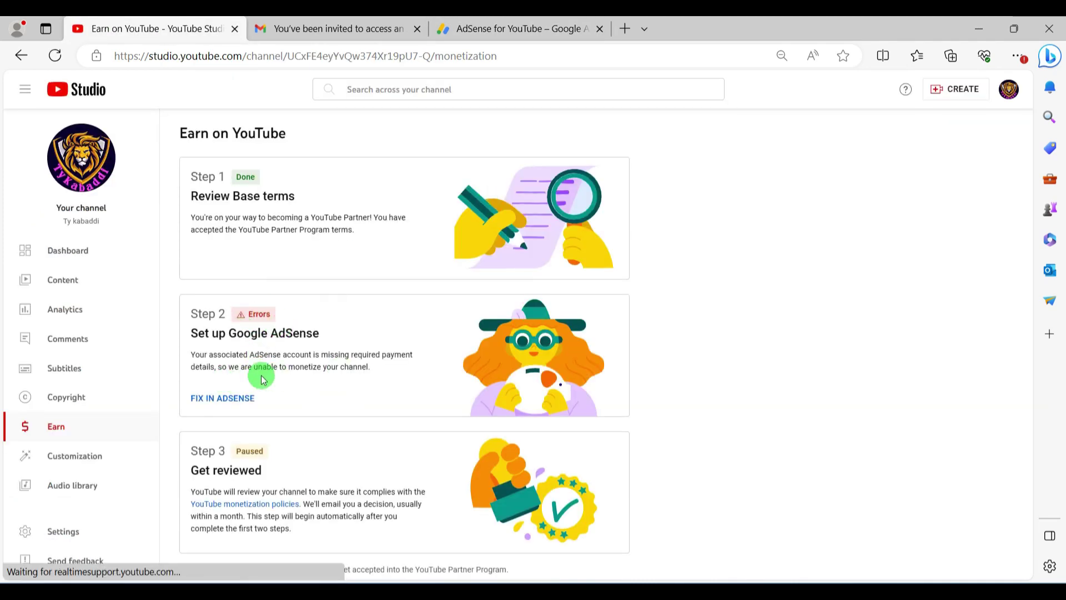